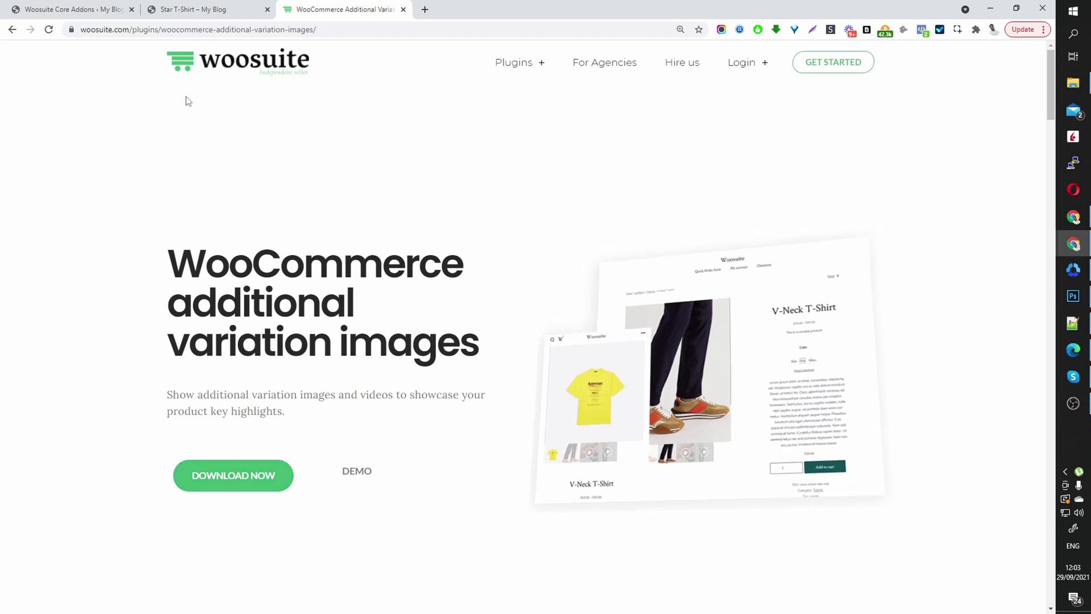
Install the Additional Variation Images addon from the Woosuite addons page and switch it on.
click(80, 8)
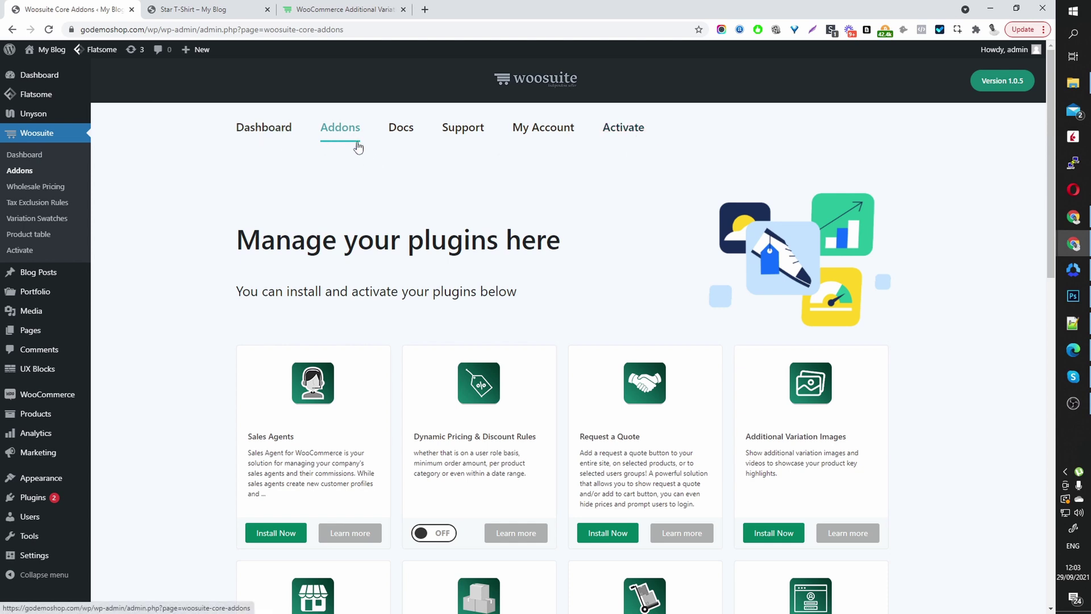
scroll(366, 192, down, 2)
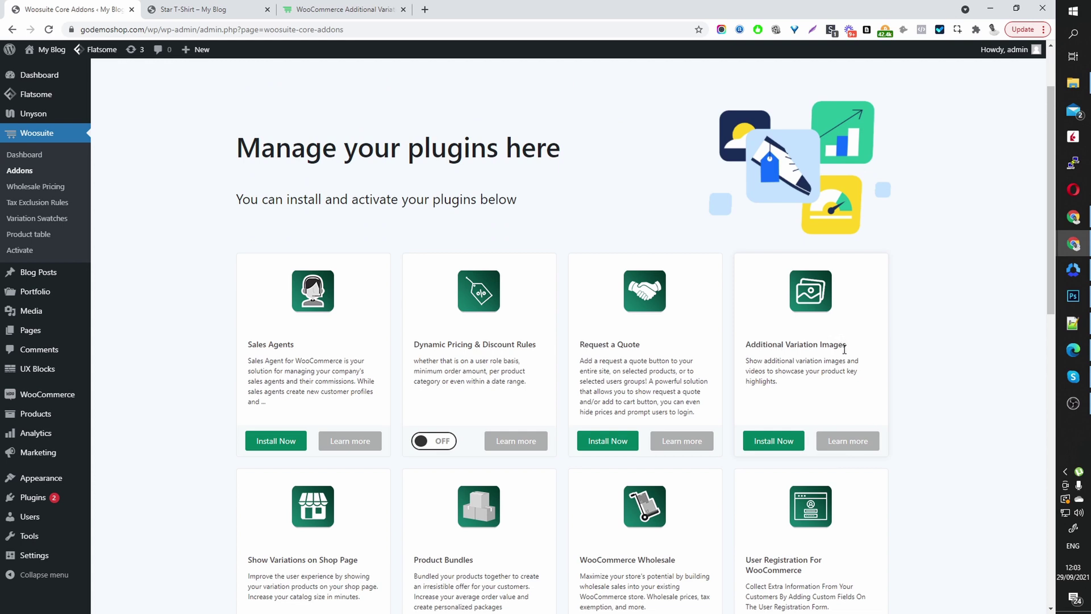
click(779, 438)
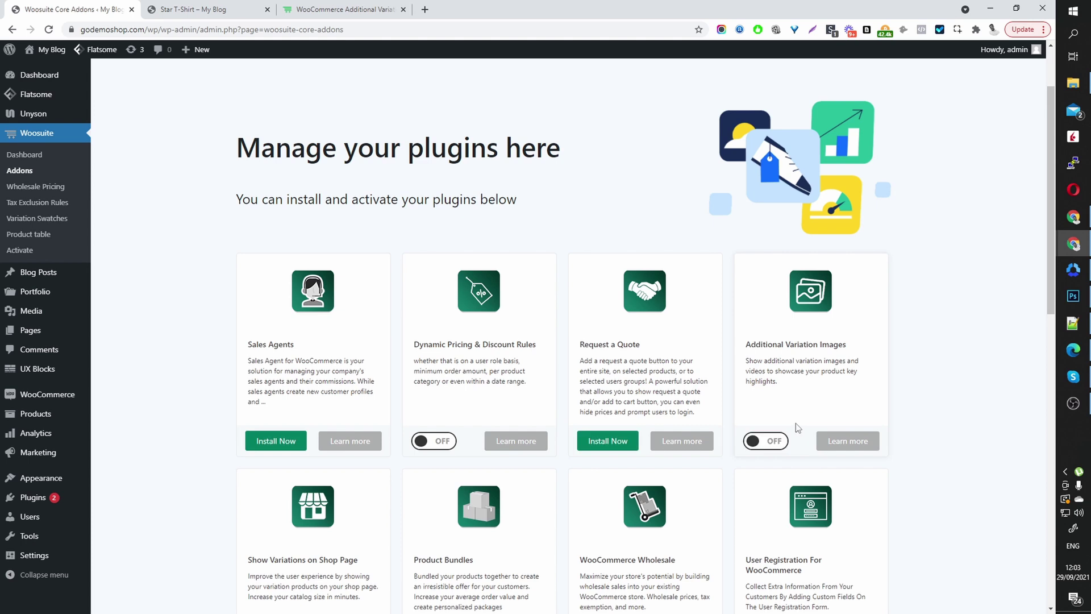
click(777, 444)
Preview the Star T-Shirt storefront page with the Blue colour and Large size selected.
click(199, 9)
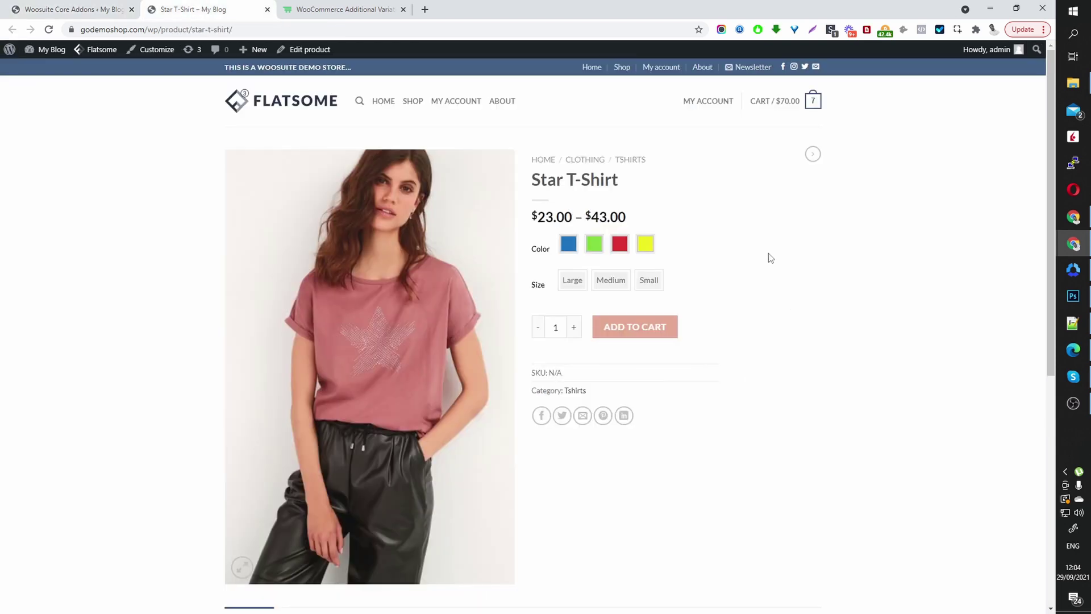
scroll(769, 255, down, 3)
scroll(739, 245, up, 2)
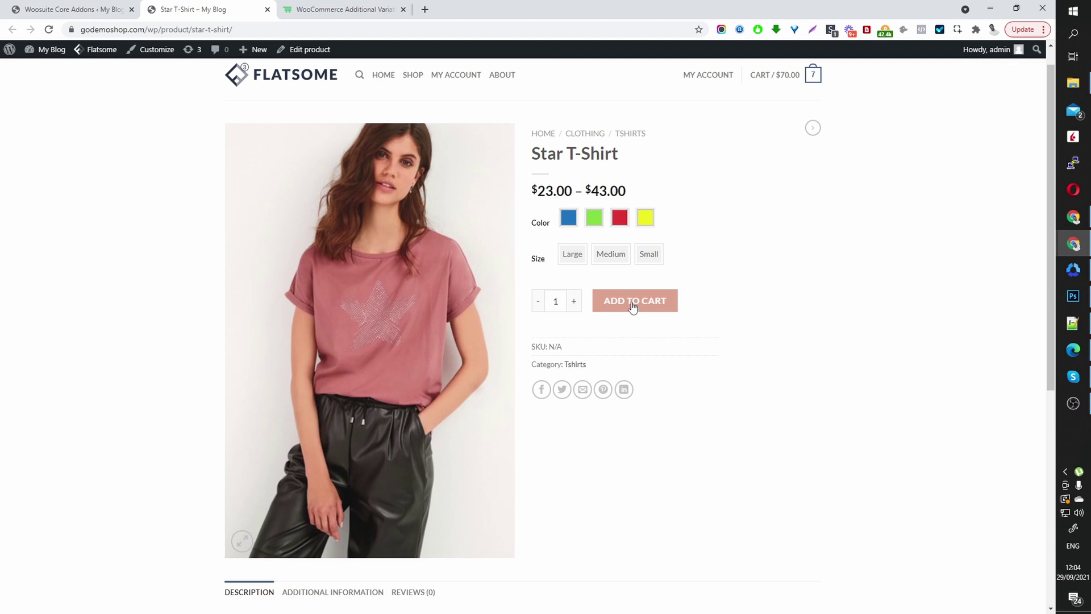
click(569, 219)
click(573, 254)
scroll(457, 328, down, 1)
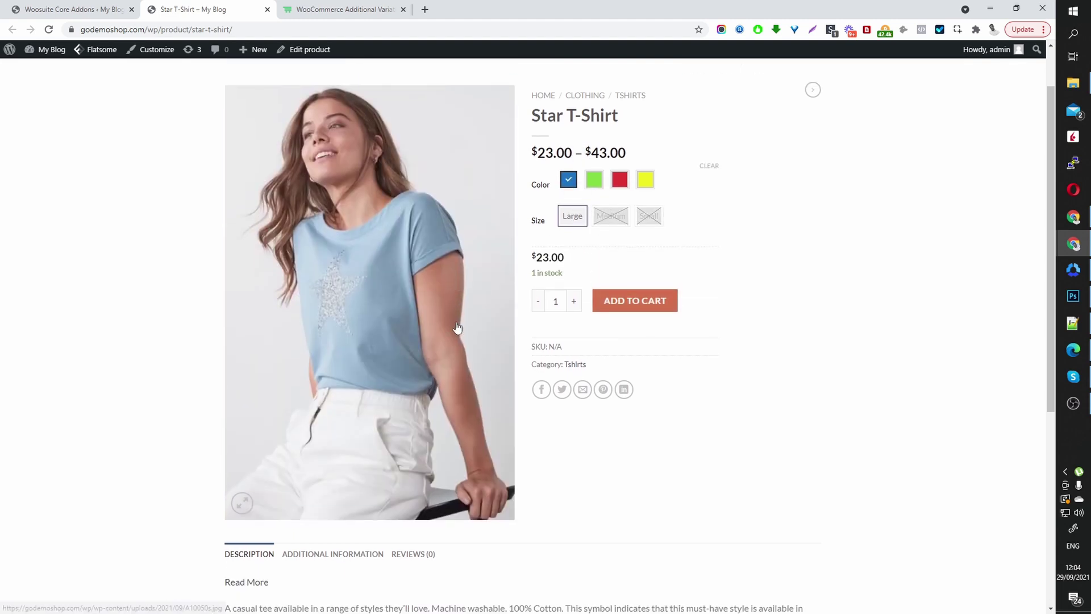
scroll(458, 328, down, 3)
scroll(390, 292, up, 4)
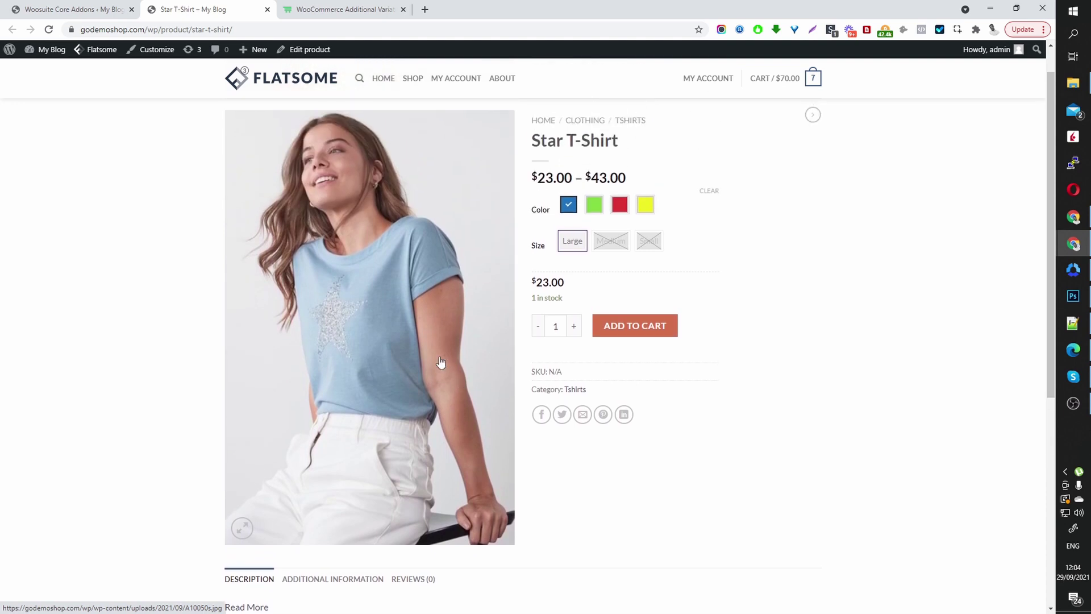
scroll(443, 349, down, 3)
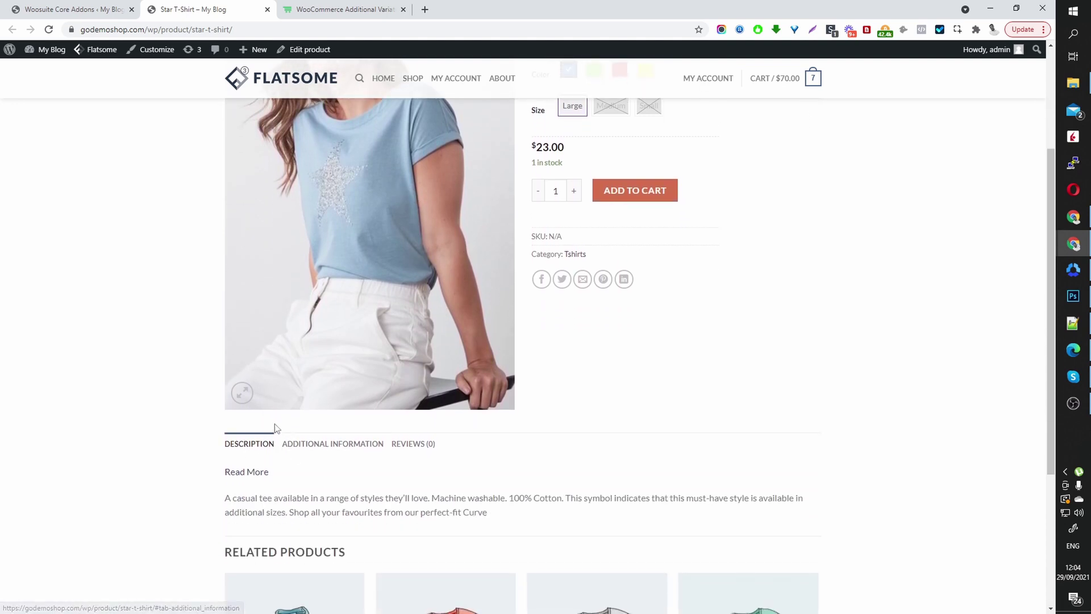
scroll(321, 201, up, 4)
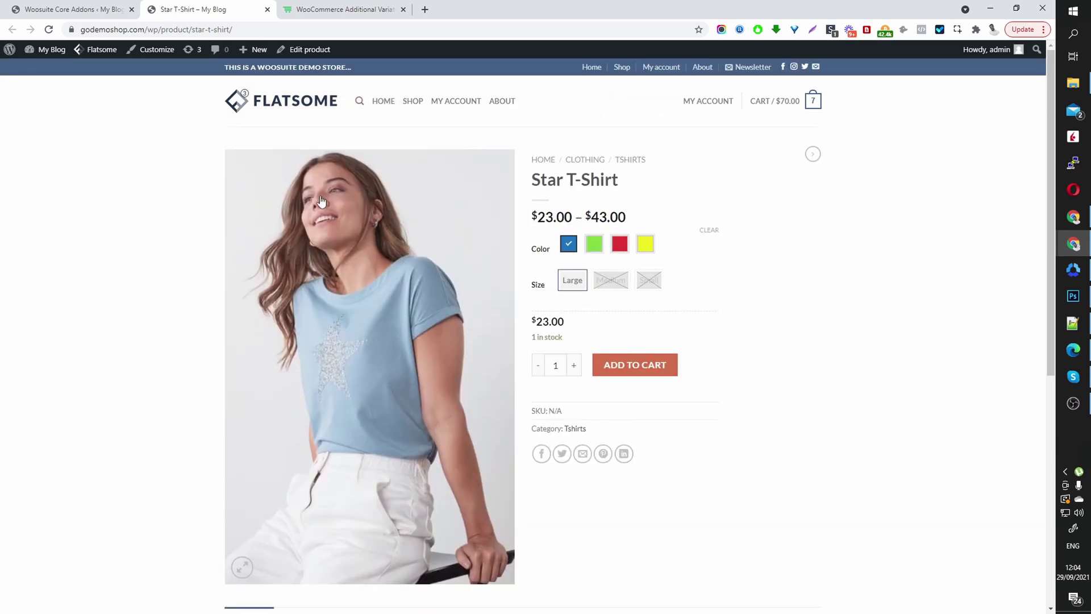
Reload the Woosuite addons page and open the Additional Variation Images settings page.
click(69, 6)
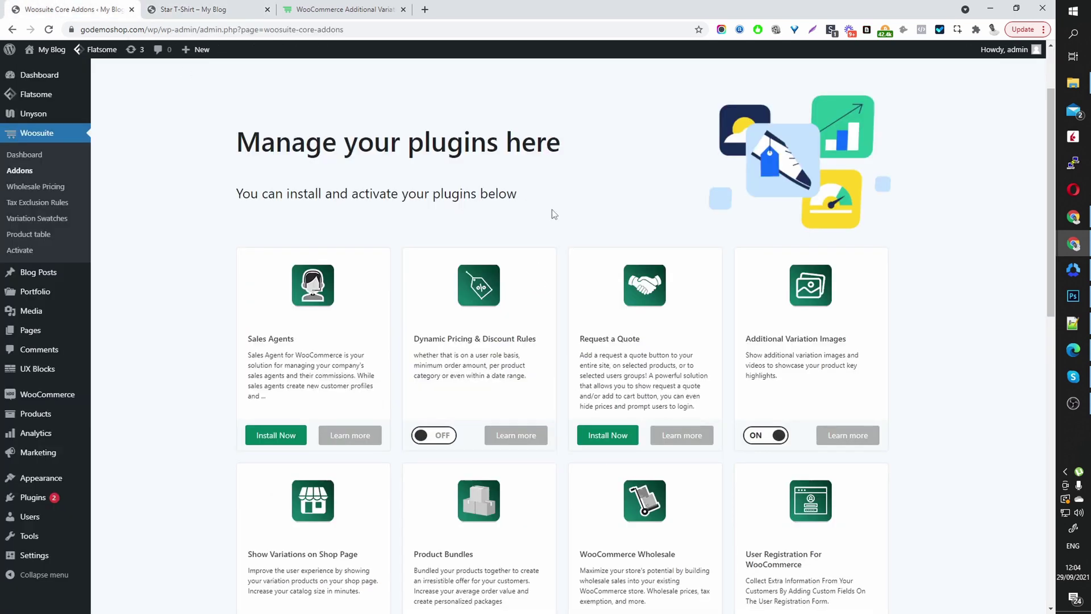
click(49, 28)
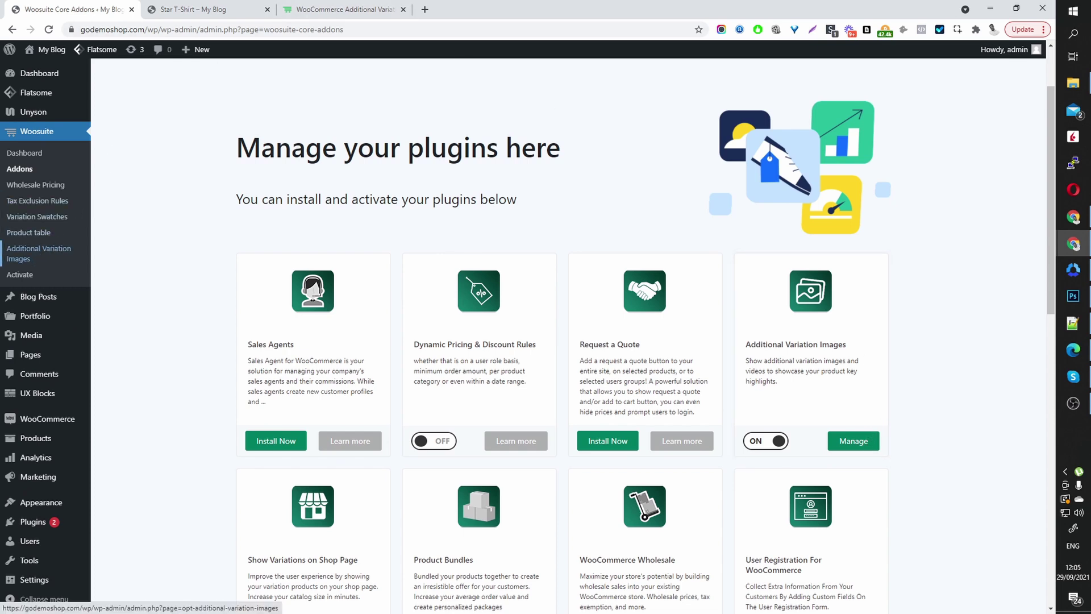
click(38, 260)
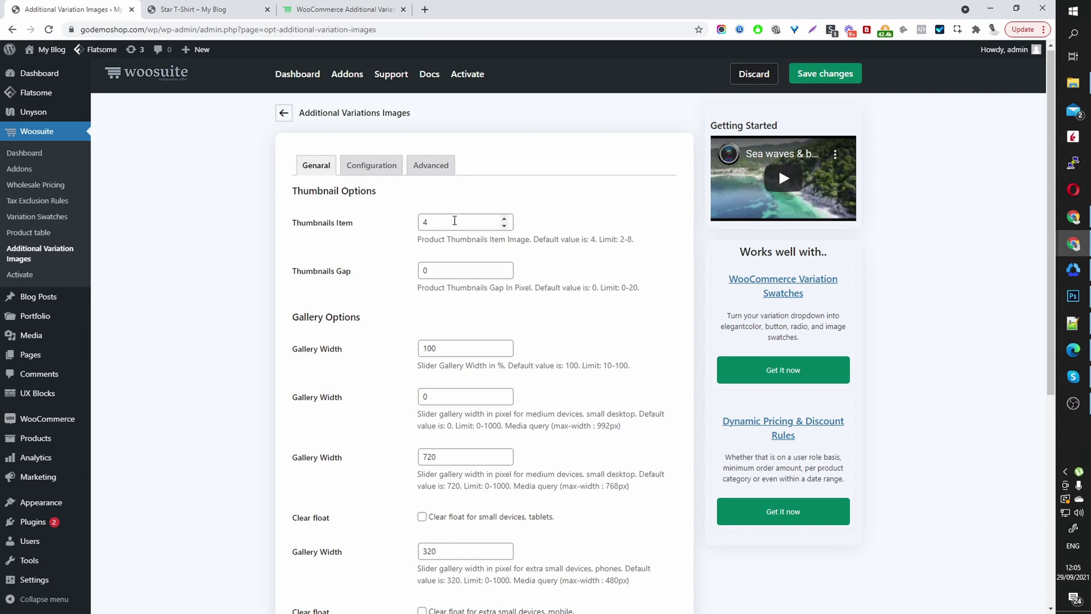
scroll(454, 341, down, 5)
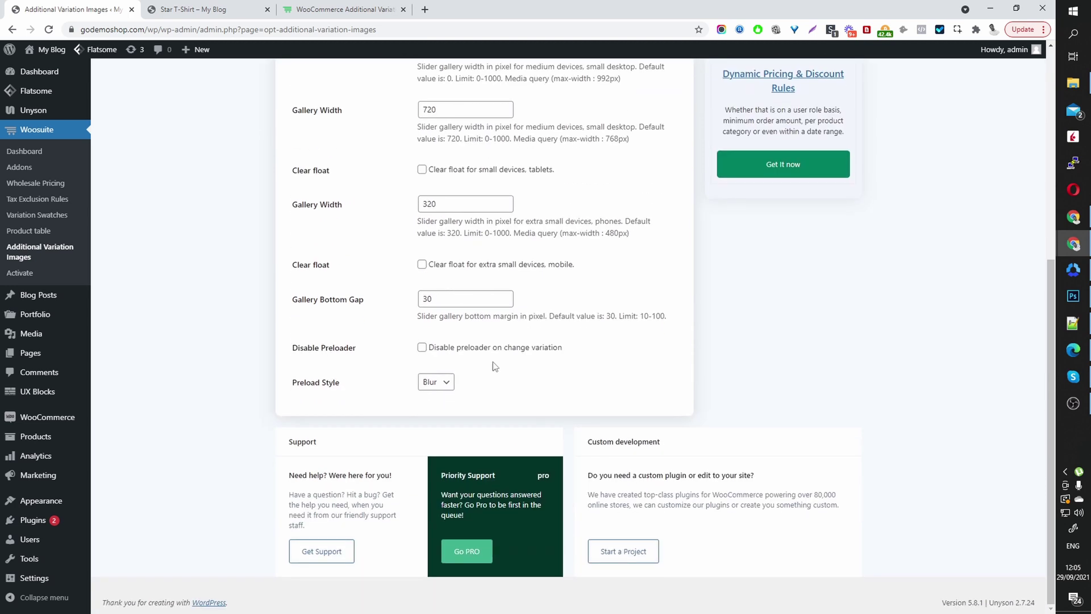
scroll(494, 367, up, 5)
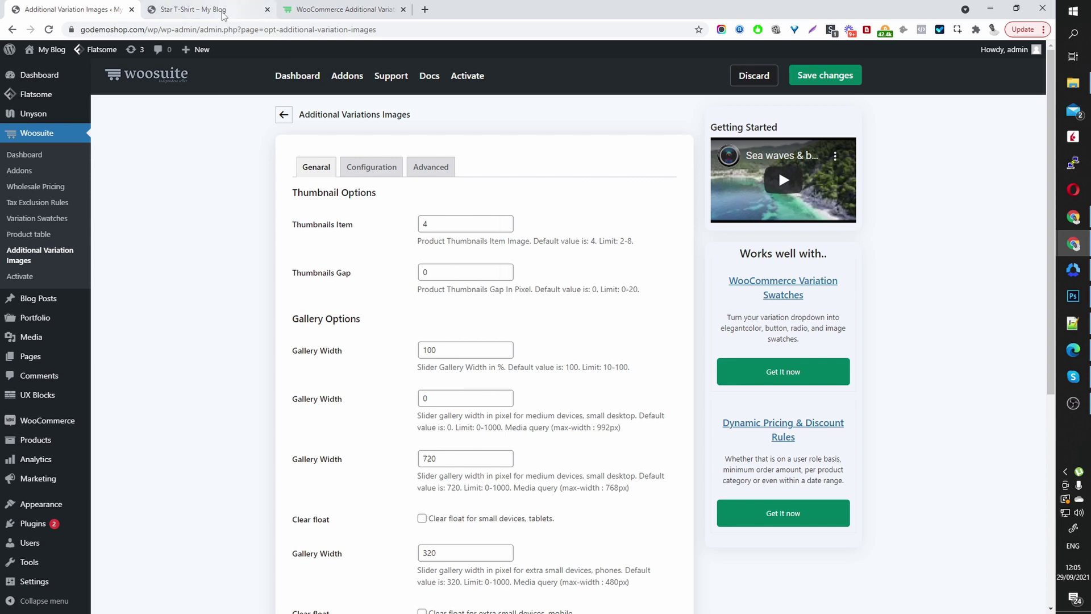
Open the Star T-Shirt editor and expand variation #99 (Blue, Large) under Product data > Variations.
click(205, 11)
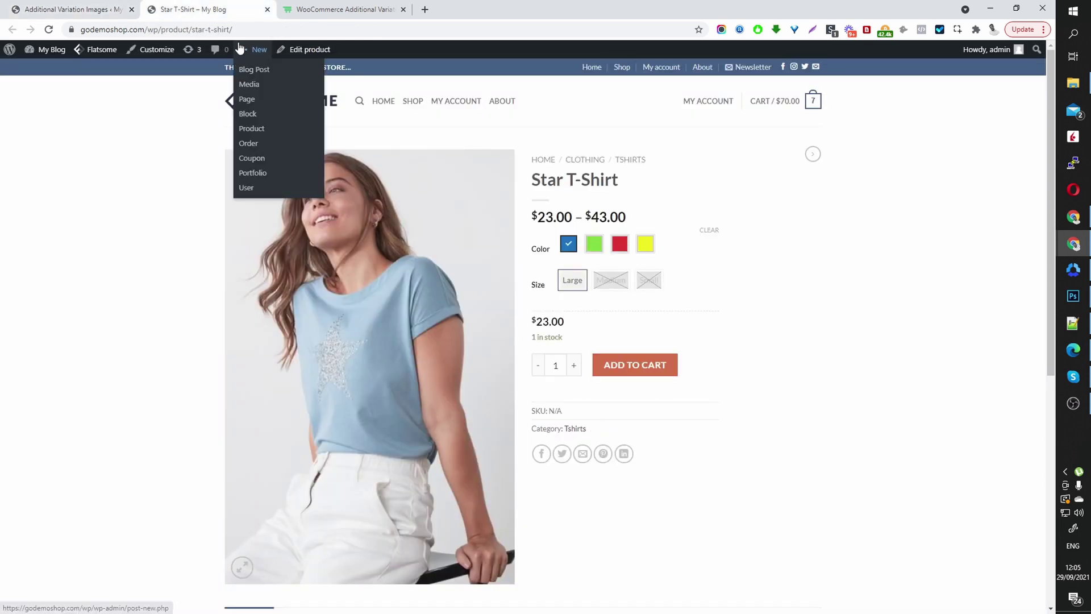
middle_click(308, 50)
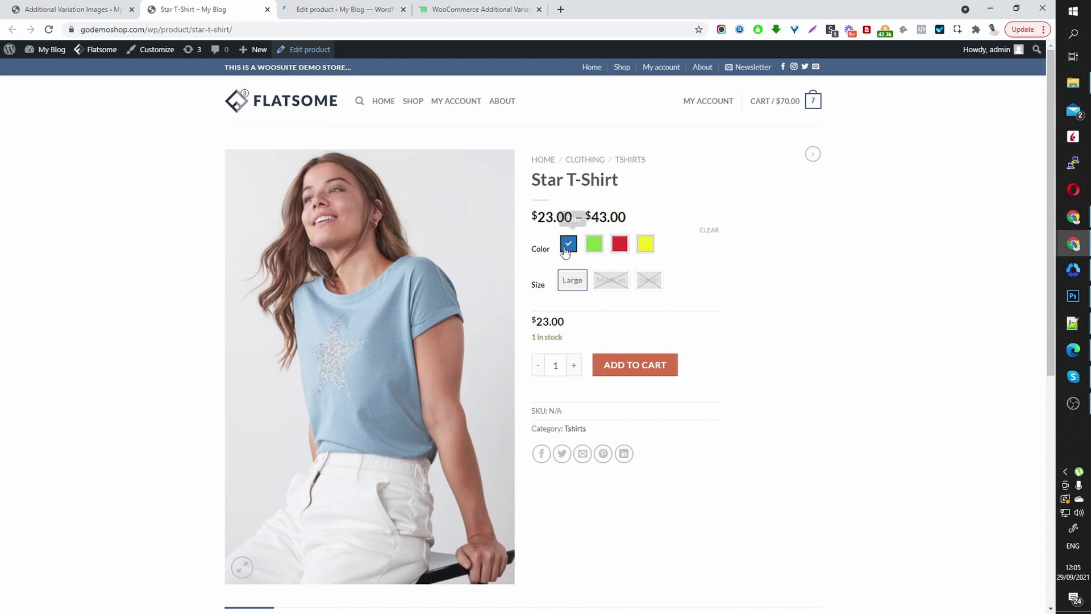
click(343, 16)
scroll(445, 259, down, 5)
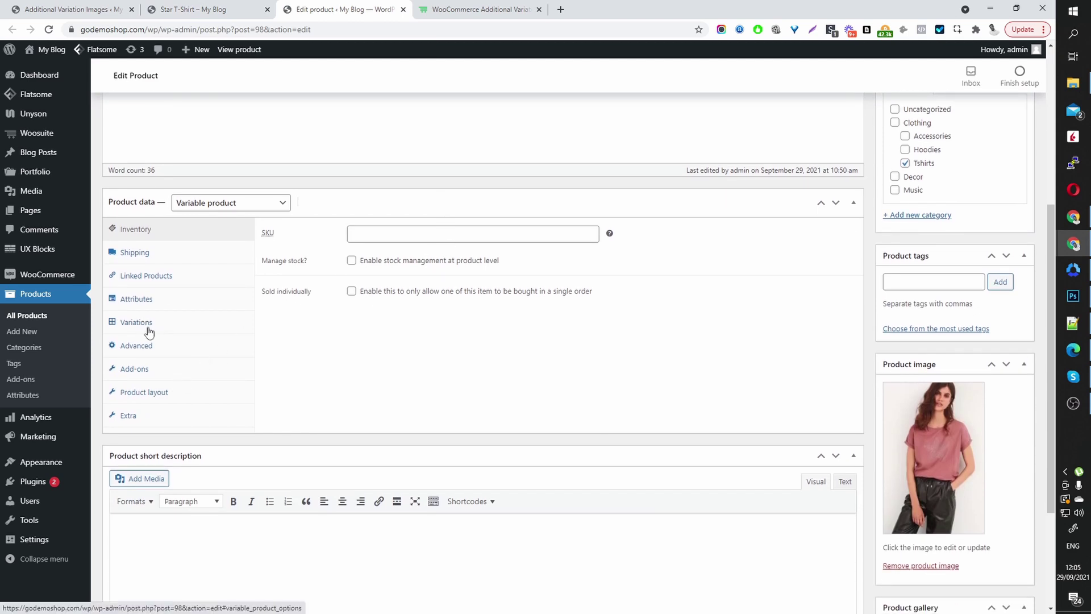
click(146, 330)
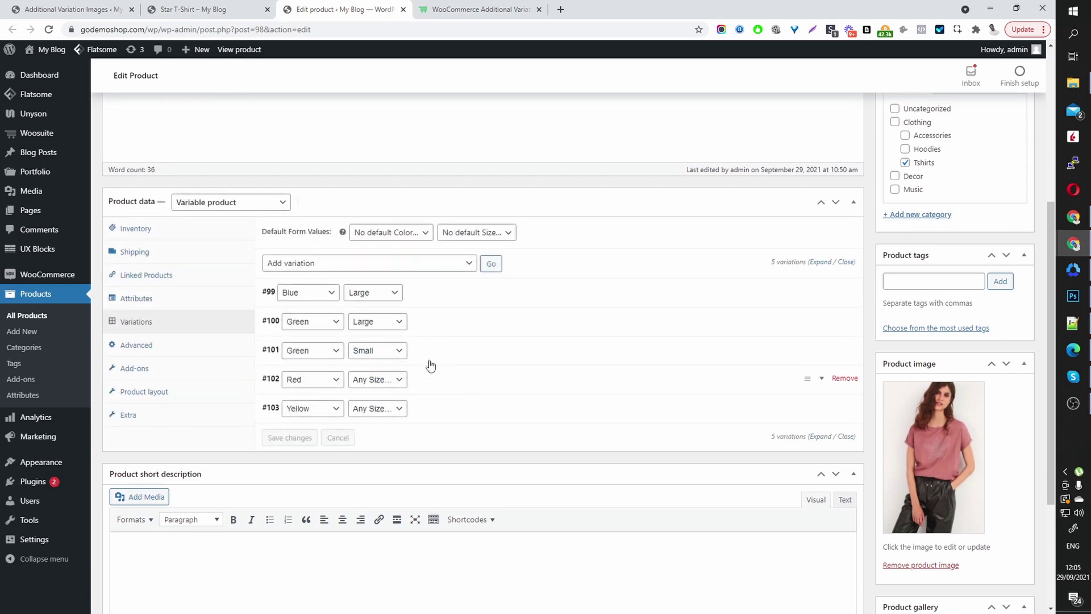
click(454, 300)
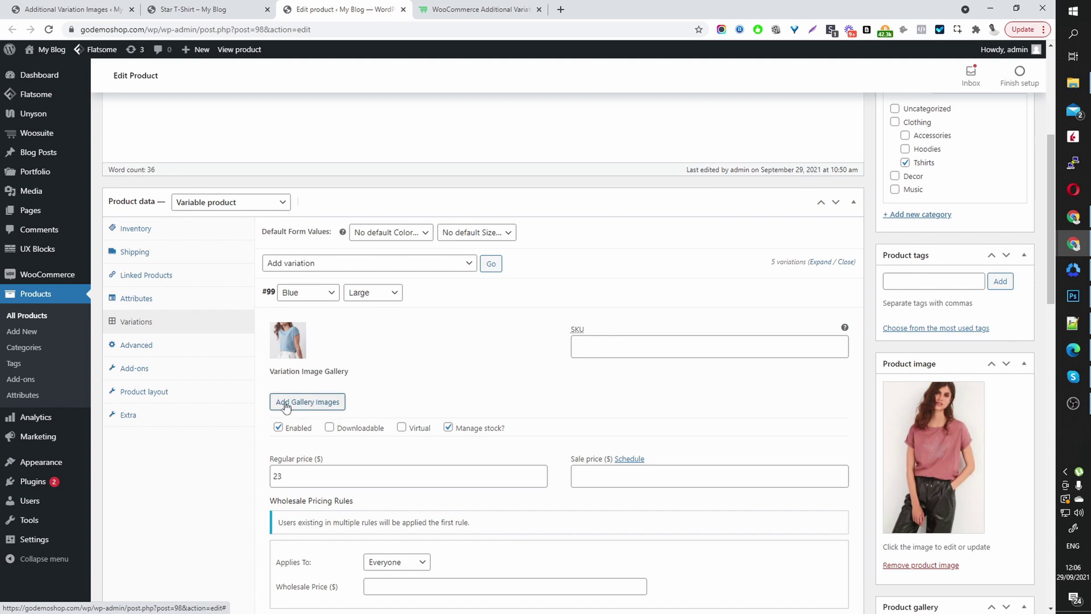
Upload the four blue T-shirt images into the variation gallery's media chooser.
click(327, 406)
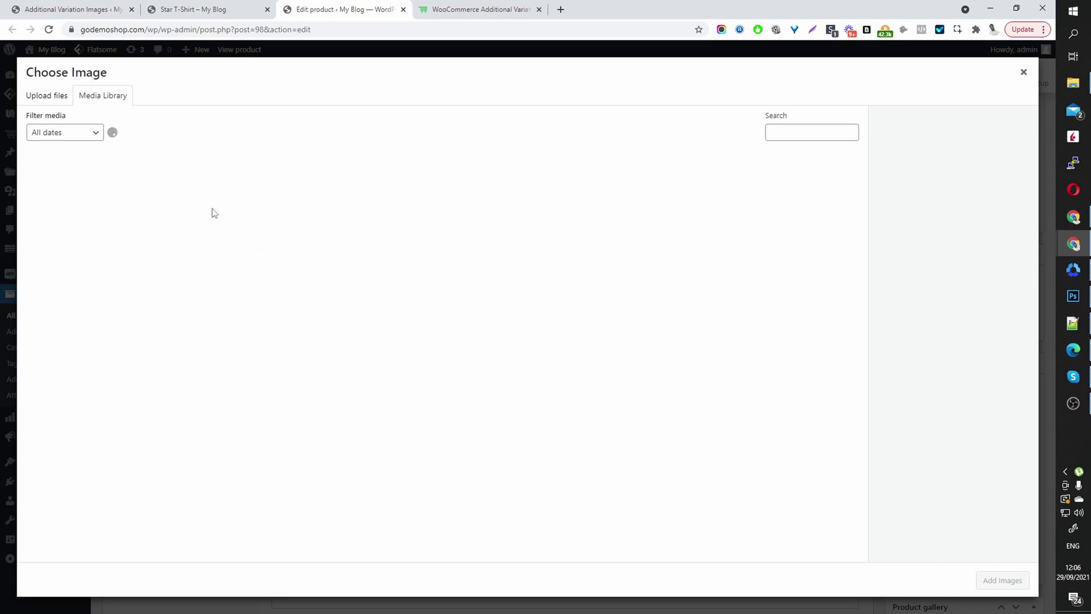
click(58, 98)
click(528, 307)
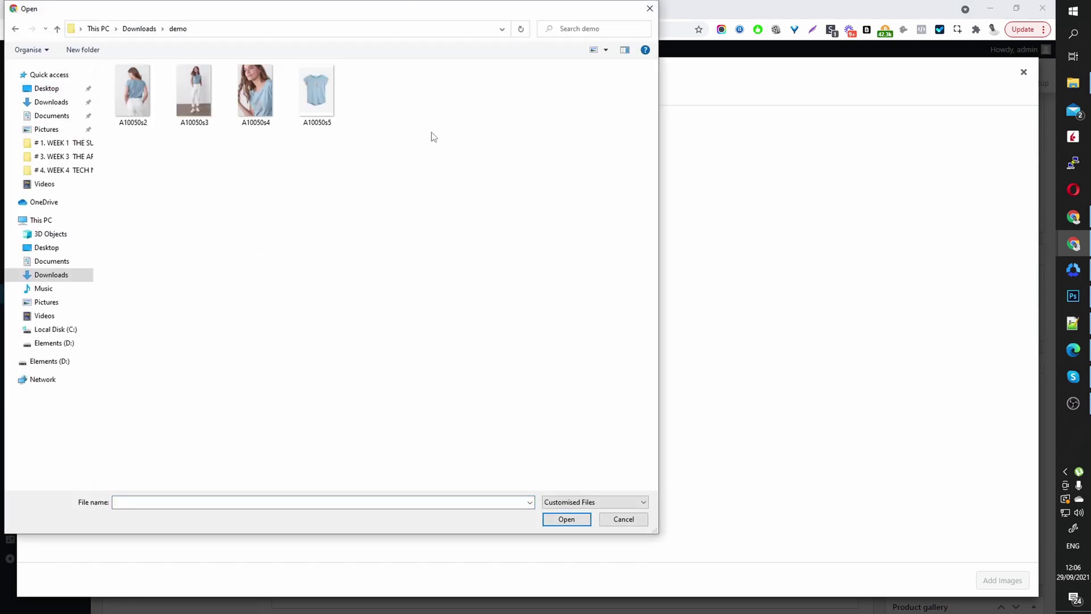
drag(449, 124, 142, 83)
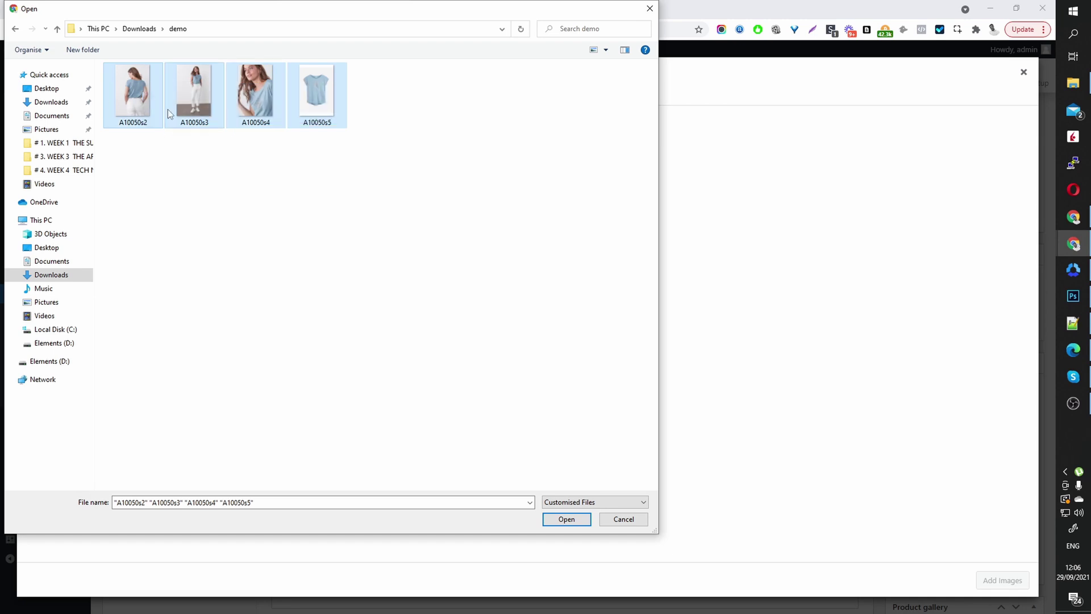
click(567, 519)
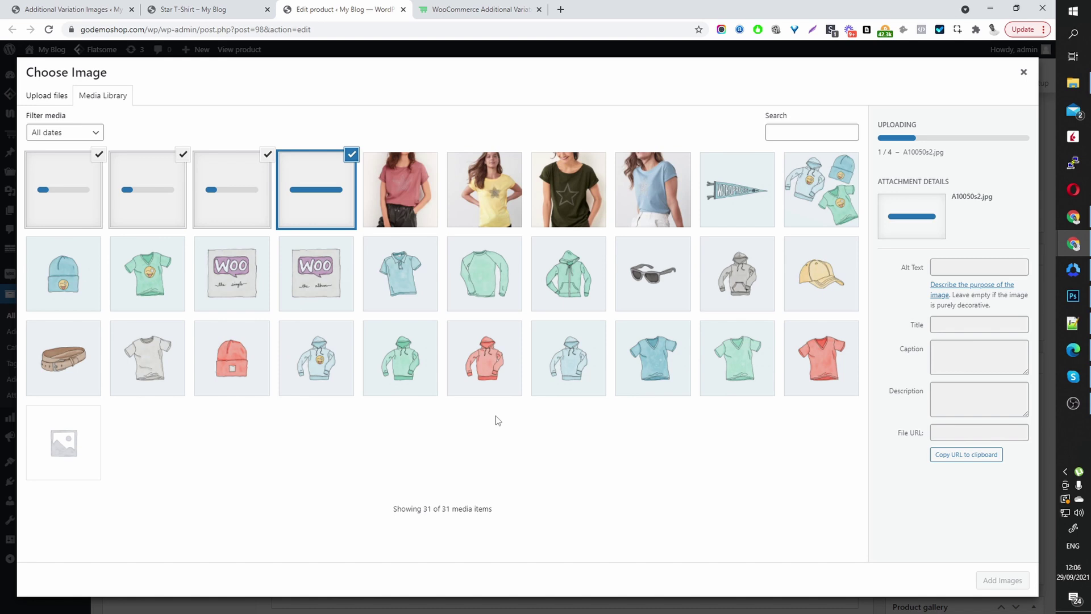
Paste the YouTube link into the Video URL field of the back-view blue tee photo.
click(146, 207)
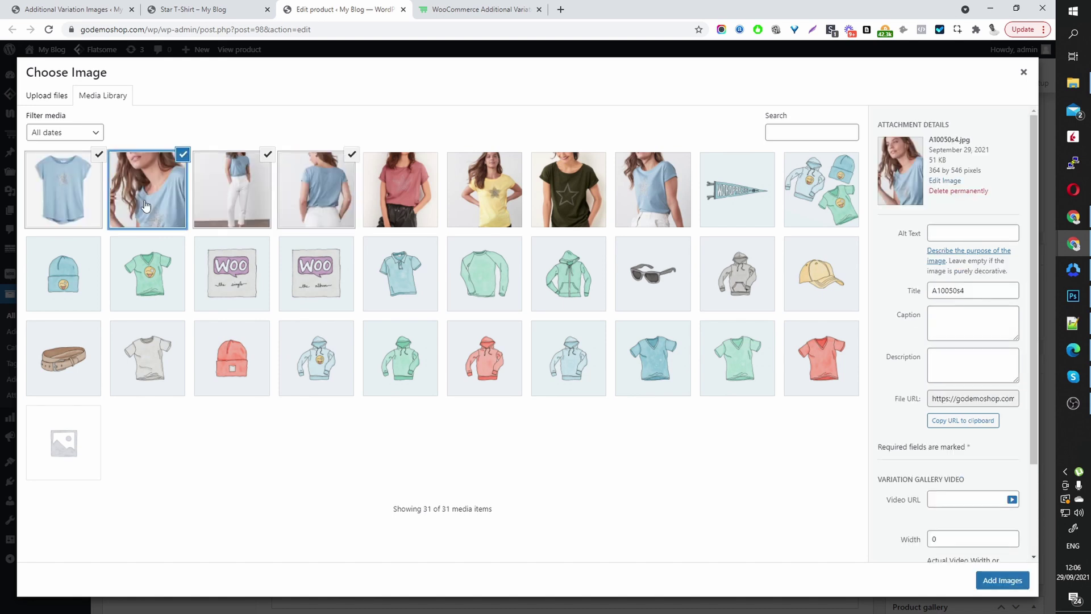
click(323, 210)
click(964, 497)
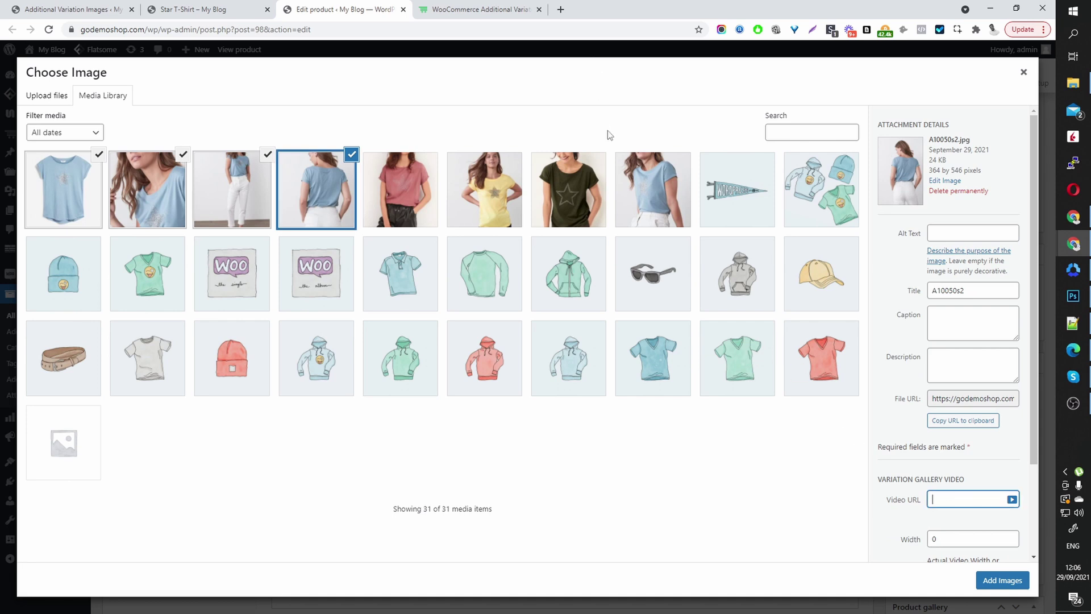
scroll(948, 449, down, 1)
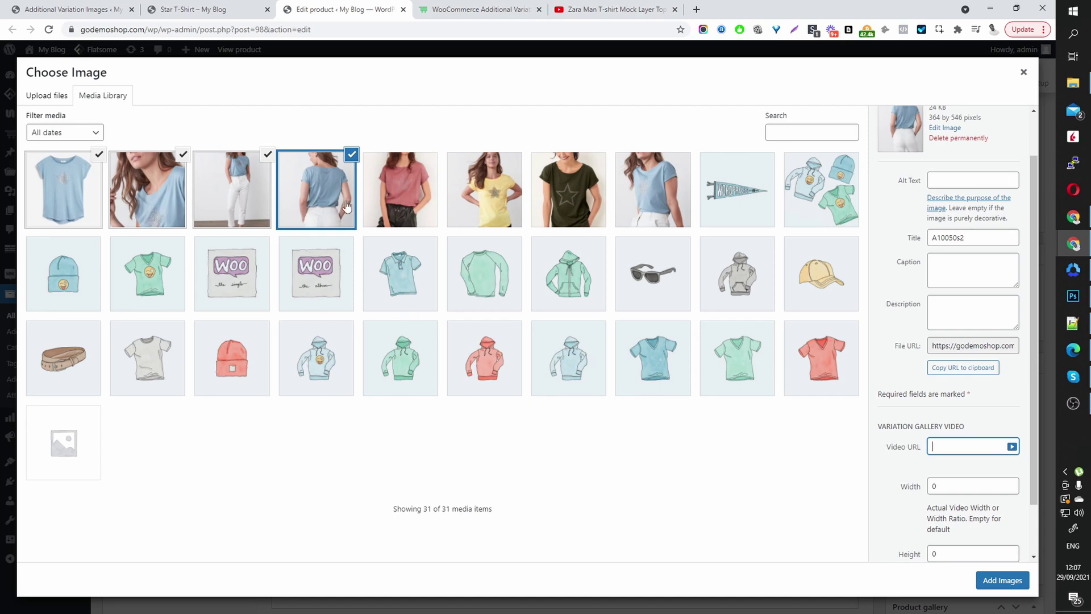
click(313, 199)
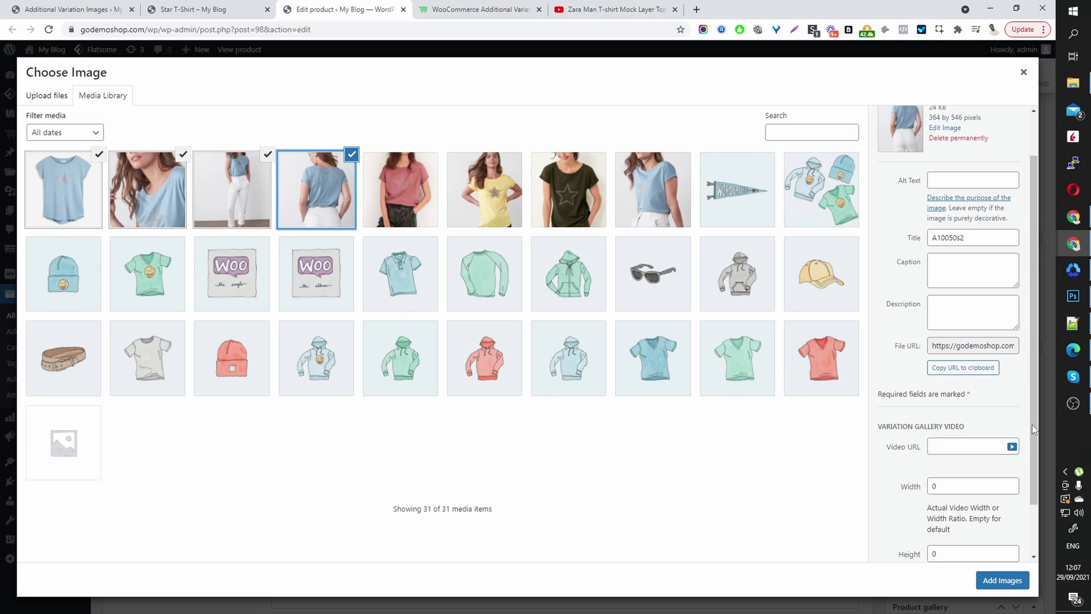
click(949, 448)
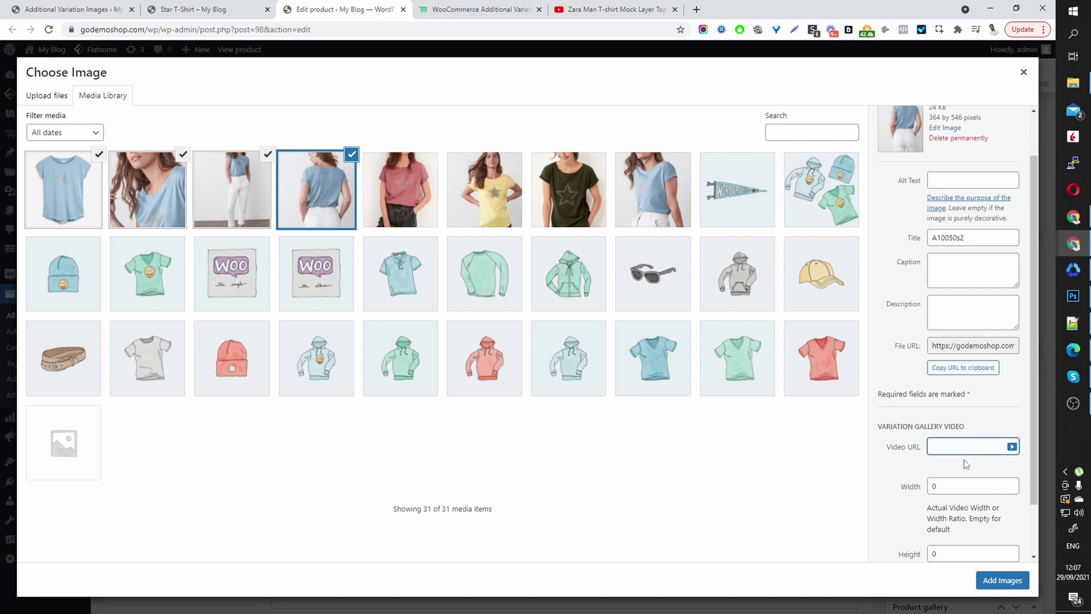
key(ctrl+v)
scroll(866, 453, down, 1)
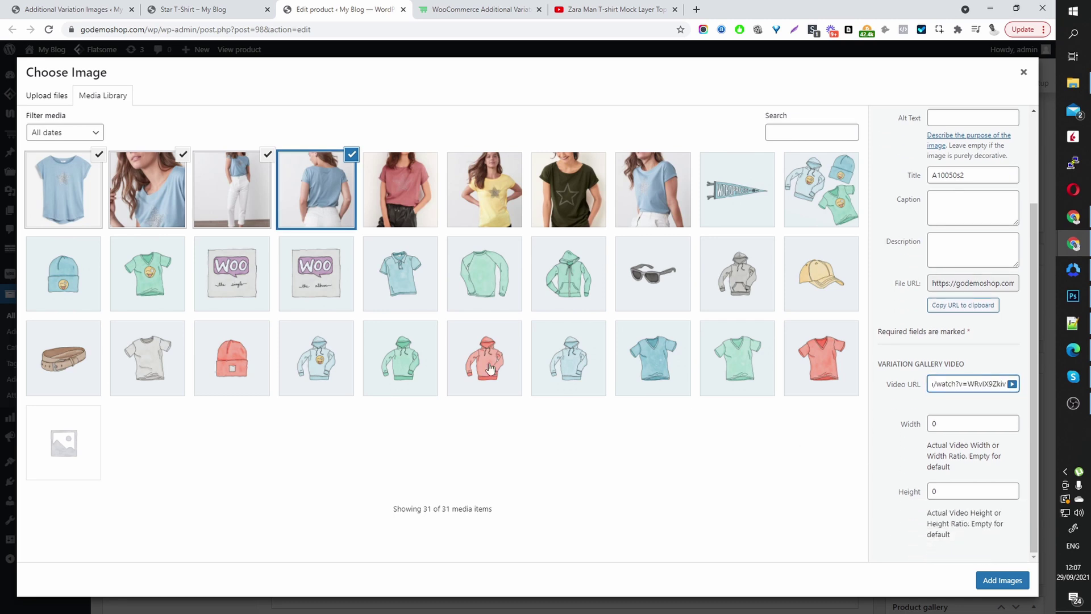
Add the four chosen photos to the Blue, Large variation's image gallery.
click(998, 583)
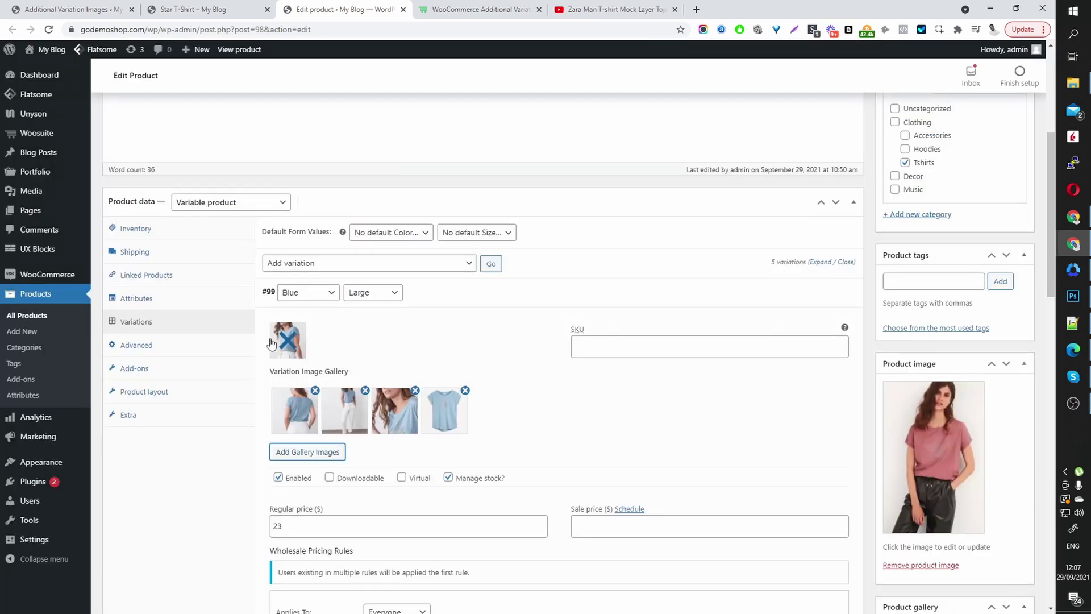
scroll(391, 349, down, 5)
scroll(418, 379, down, 10)
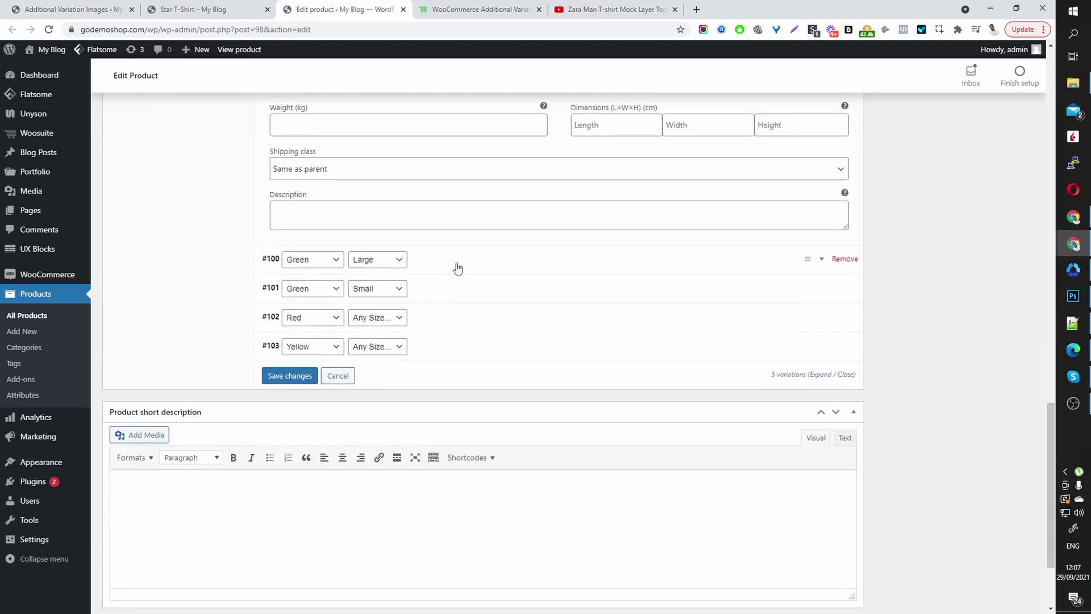
Save the variation changes and update the Star T-Shirt product.
click(459, 267)
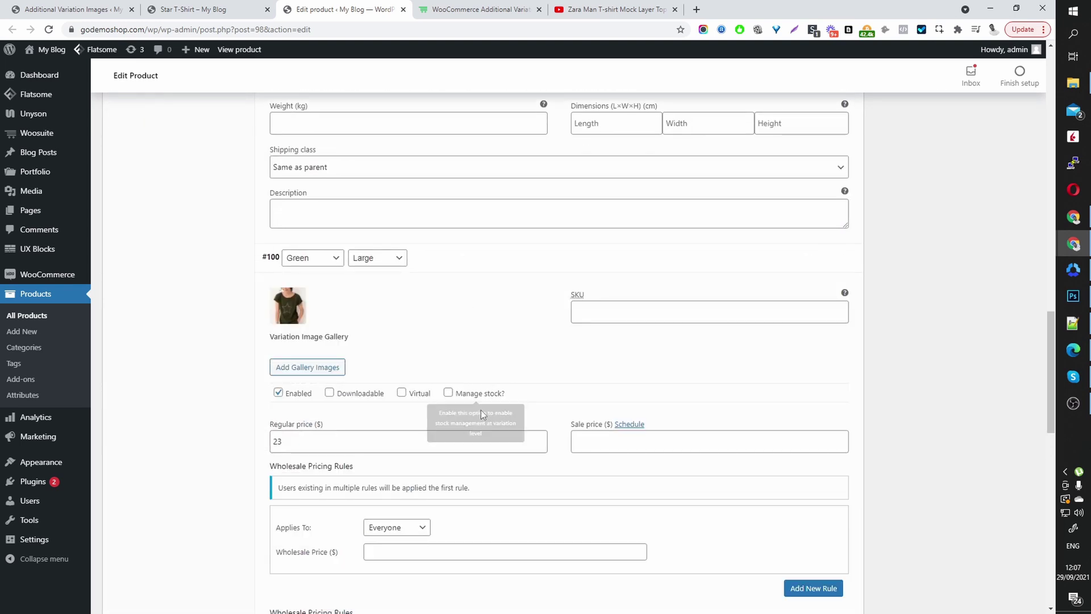
scroll(481, 411, up, 6)
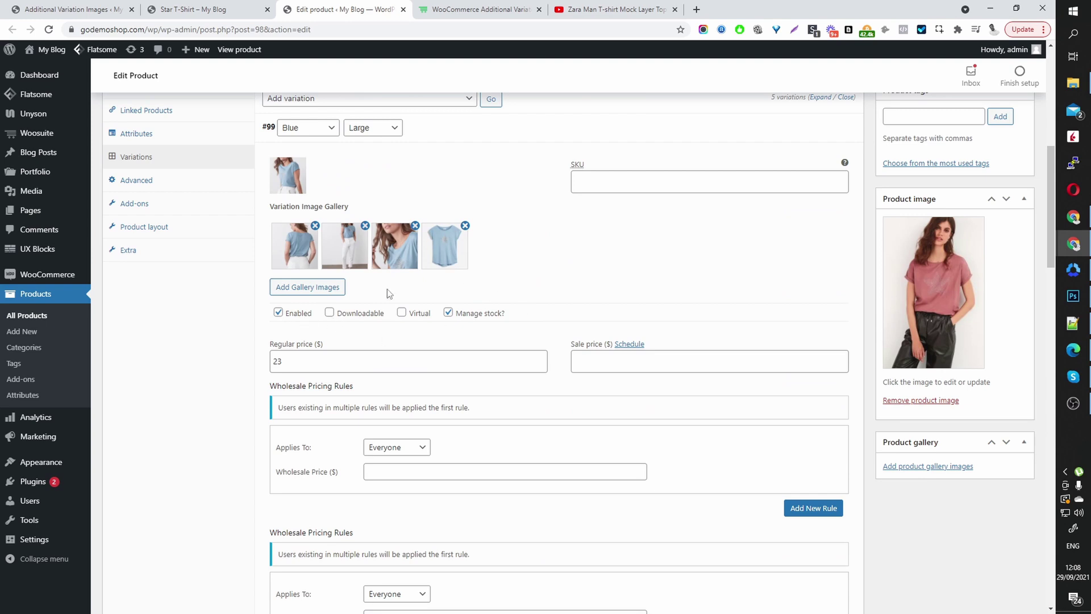
scroll(826, 429, up, 3)
scroll(829, 430, down, 10)
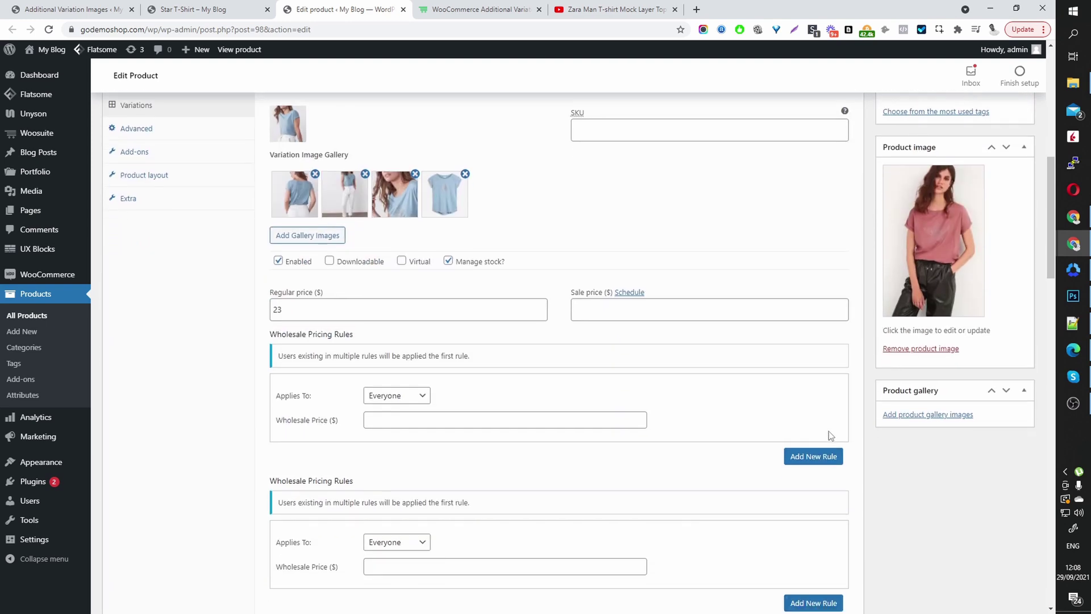
scroll(828, 431, down, 3)
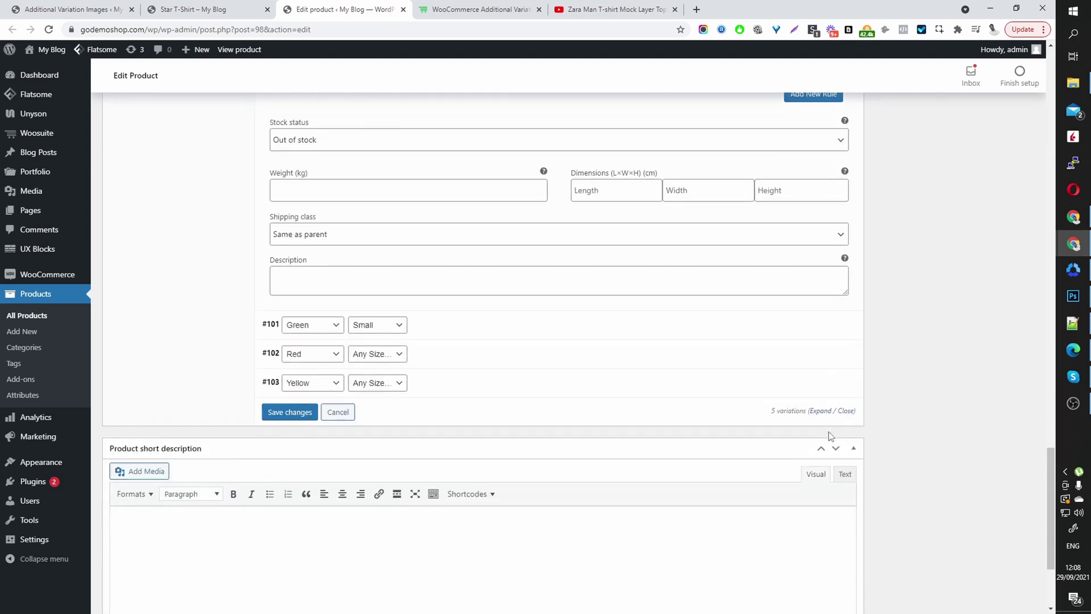
click(291, 413)
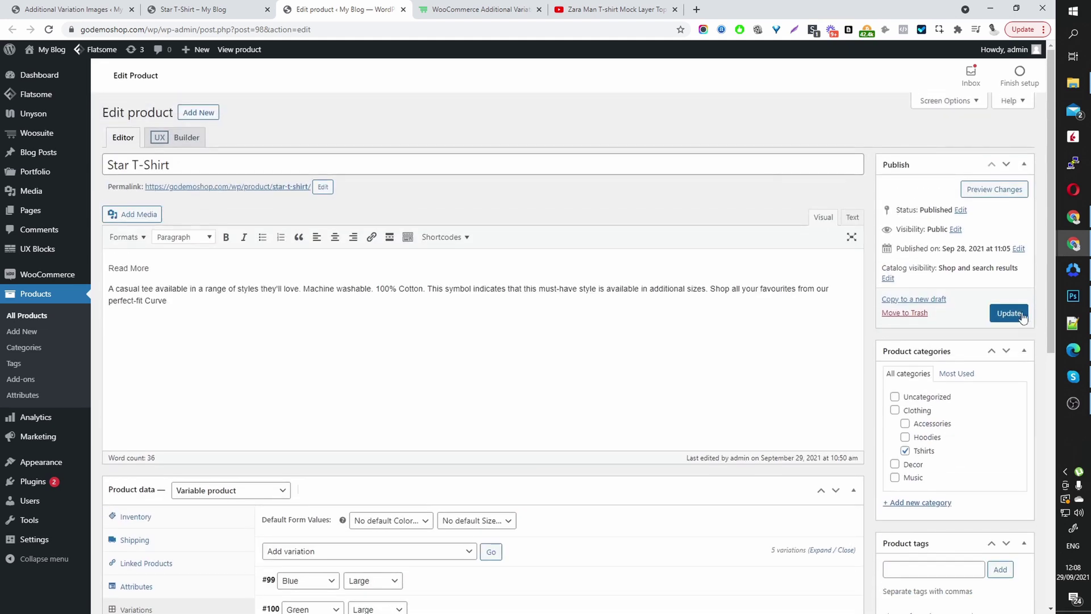
click(1018, 315)
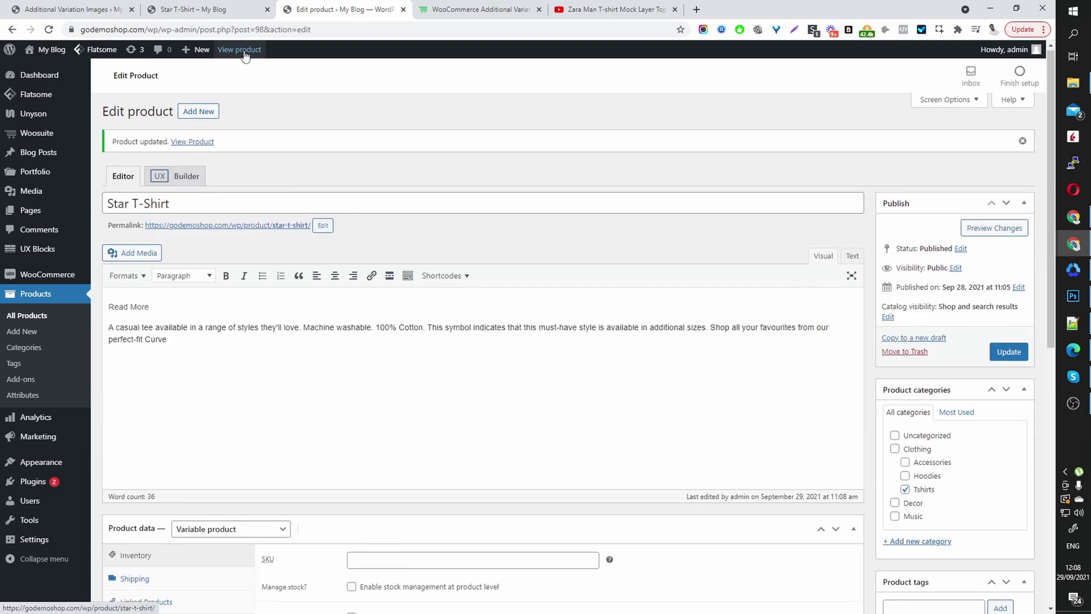
Open the live Star T-Shirt page and select the Blue colour with Large size.
middle_click(243, 50)
click(503, 14)
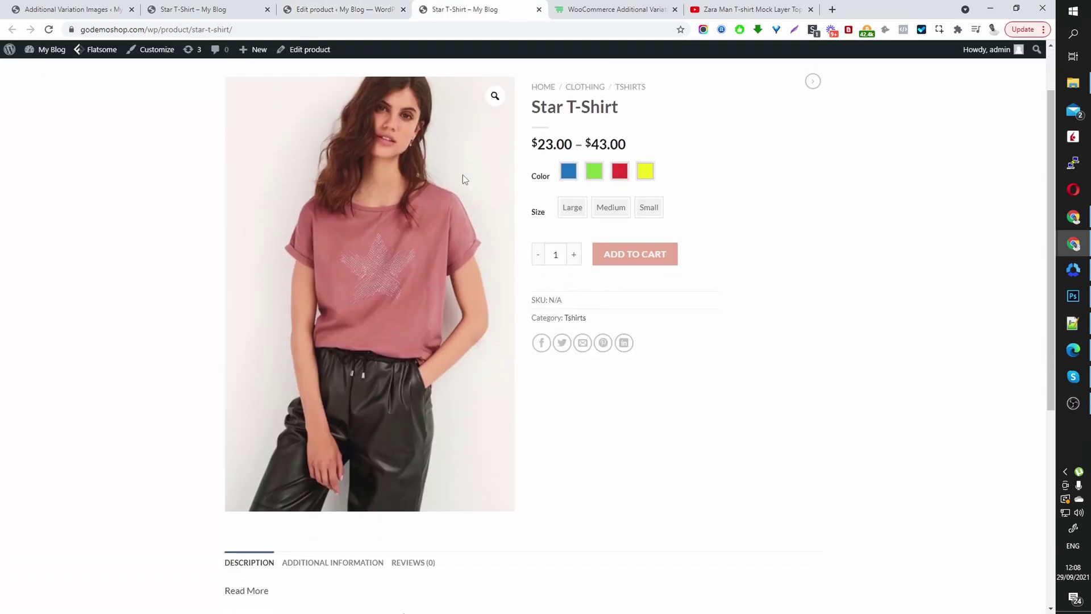
click(567, 178)
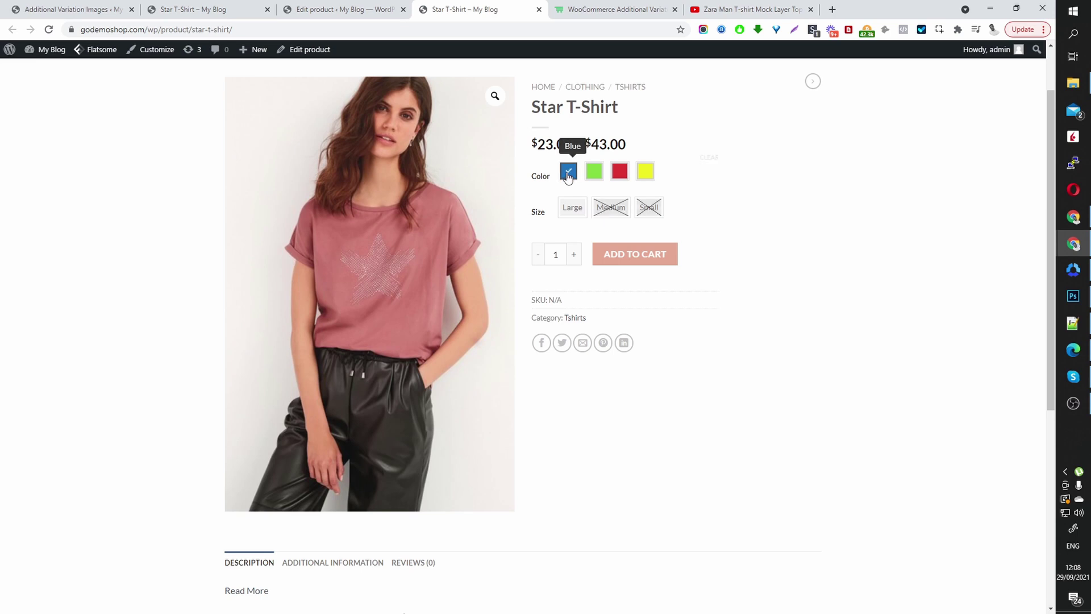
click(570, 216)
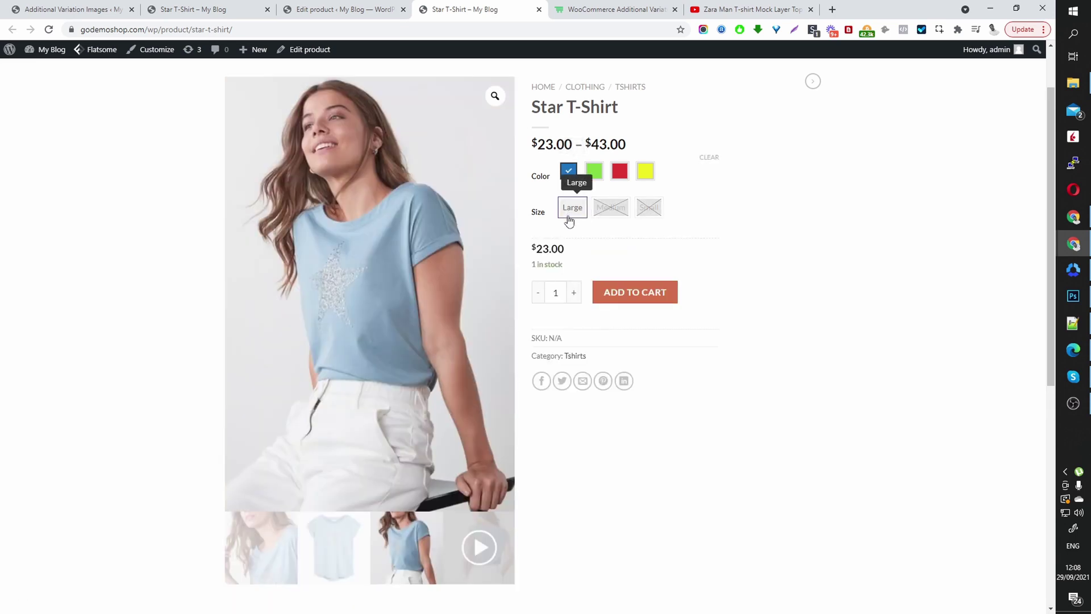
scroll(469, 271, down, 2)
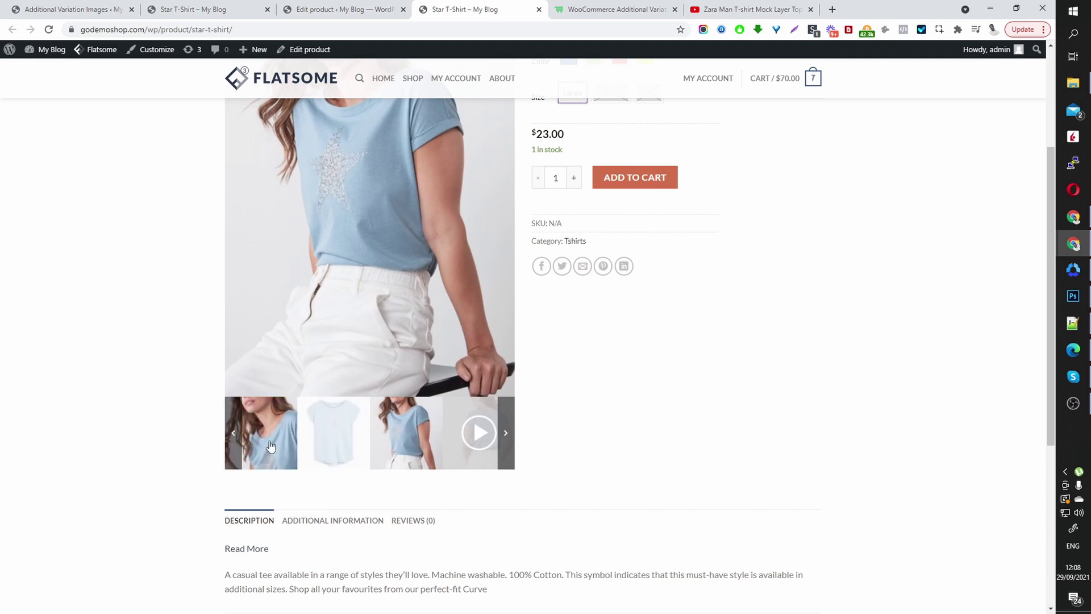
Browse the new blue gallery photos and play, then pause, the YouTube video.
click(327, 450)
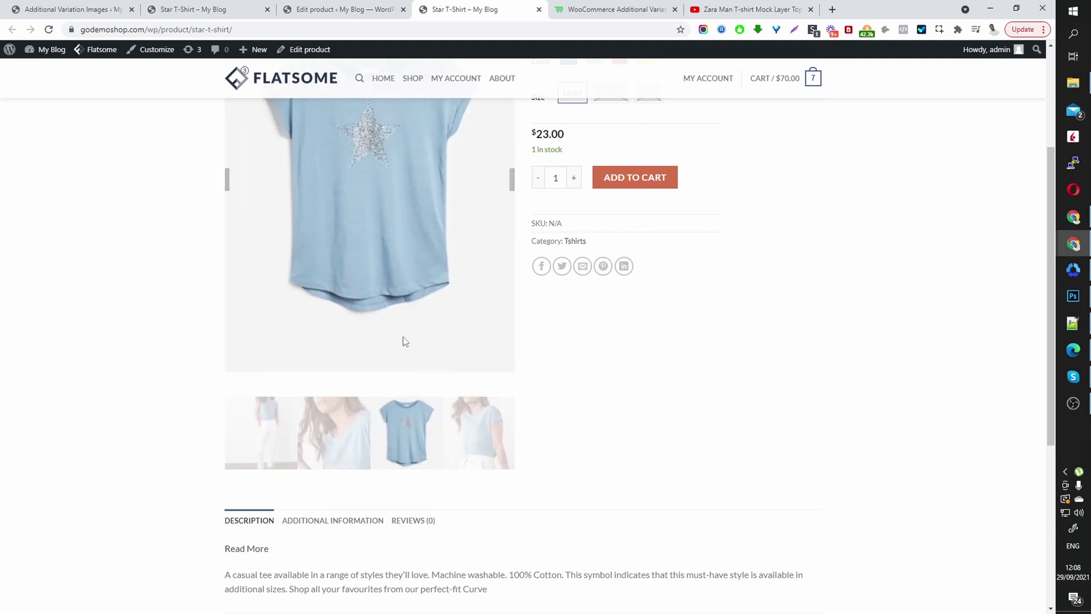
scroll(432, 324, up, 3)
click(501, 320)
scroll(497, 322, down, 3)
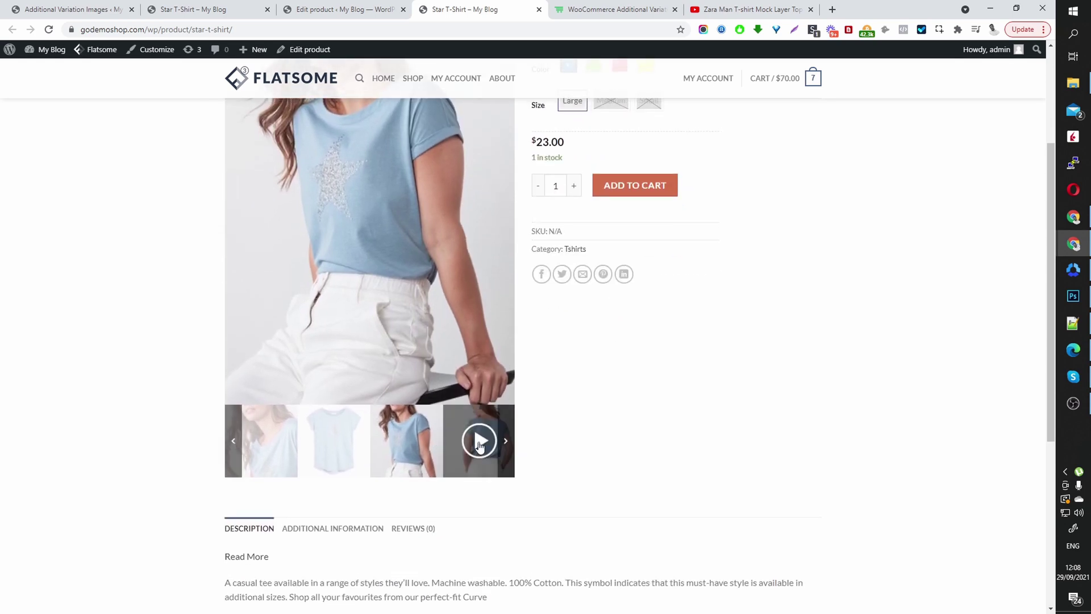
click(479, 447)
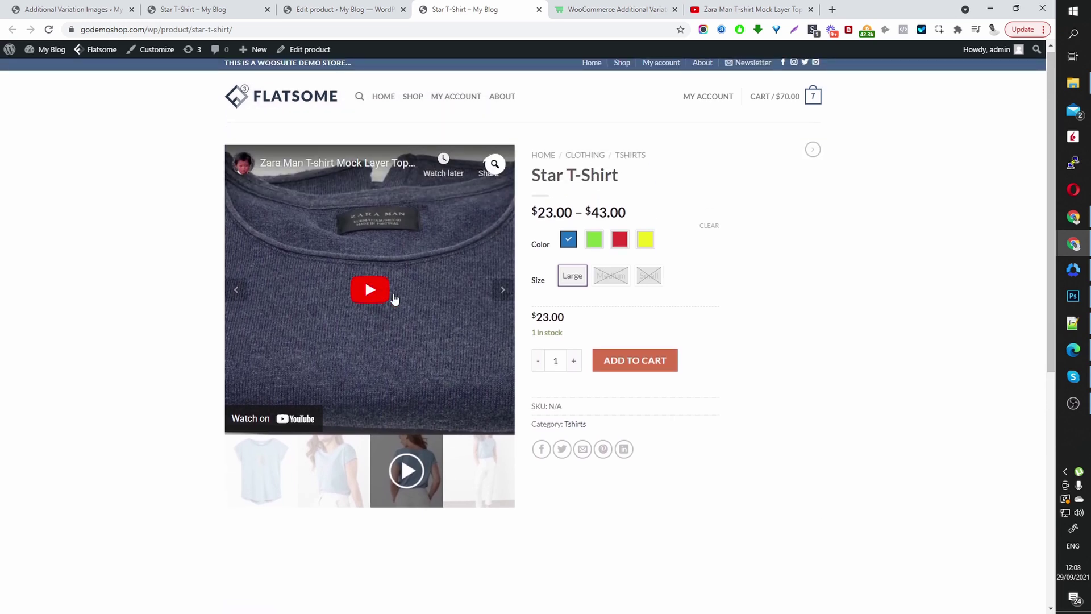
click(377, 293)
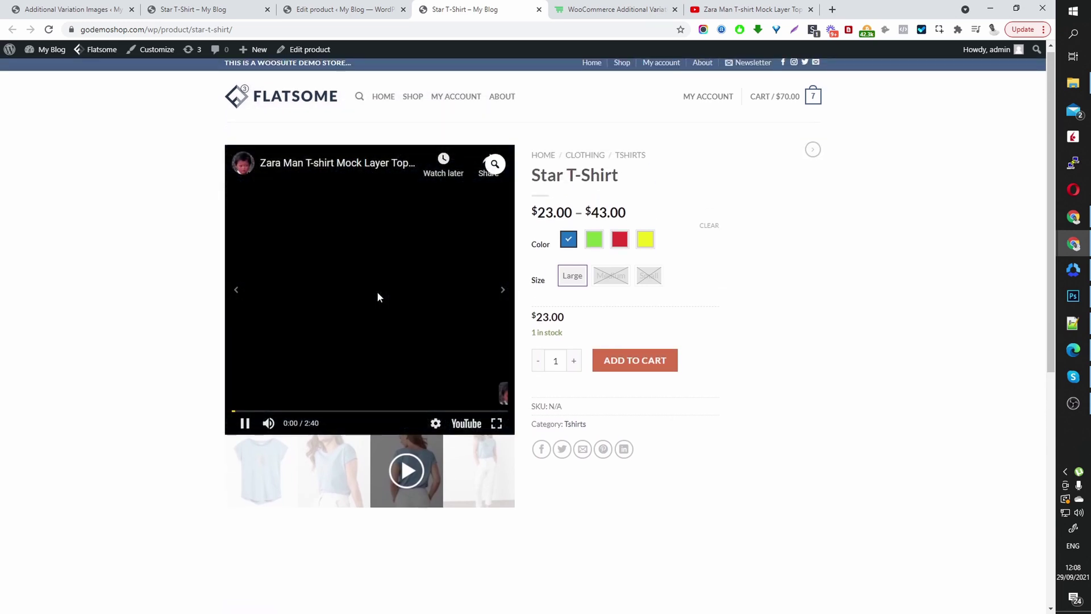
click(243, 425)
scroll(516, 392, down, 1)
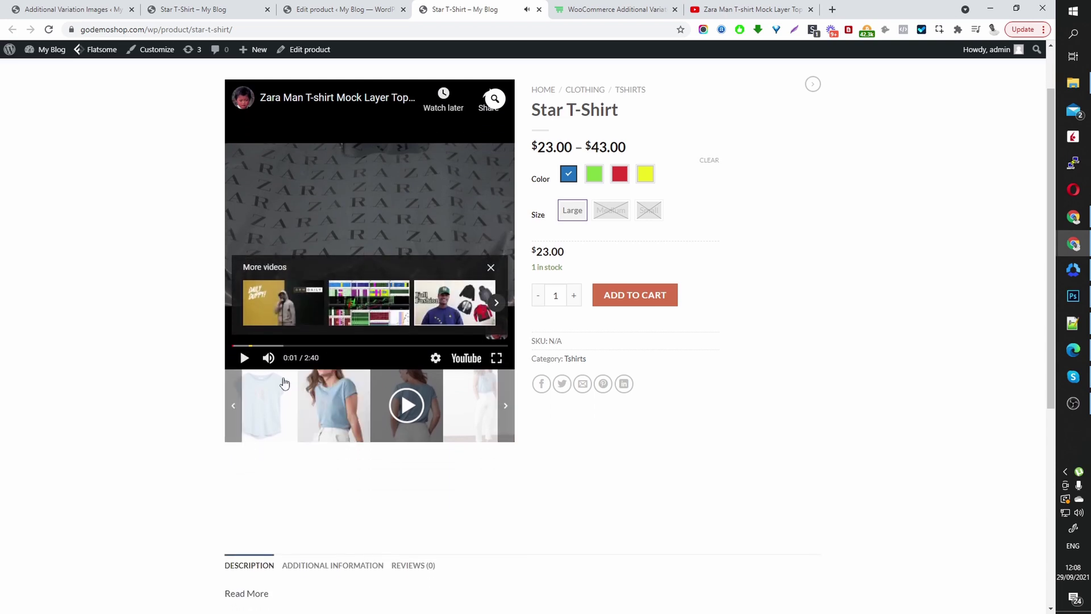
click(329, 405)
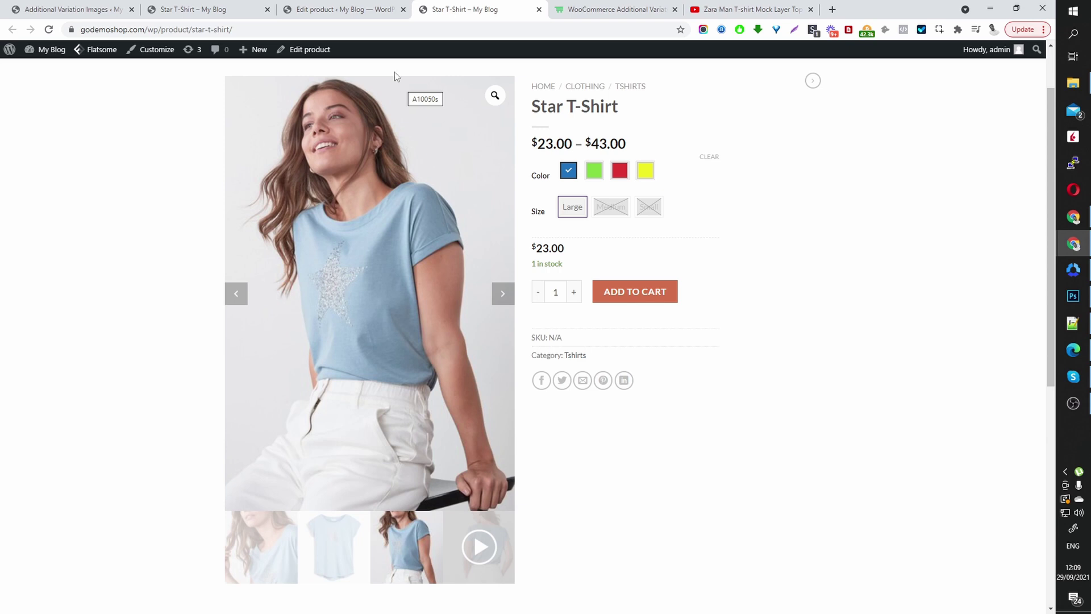
Set Thumbnails Gap to 4 in the Additional Variation Images settings.
click(92, 10)
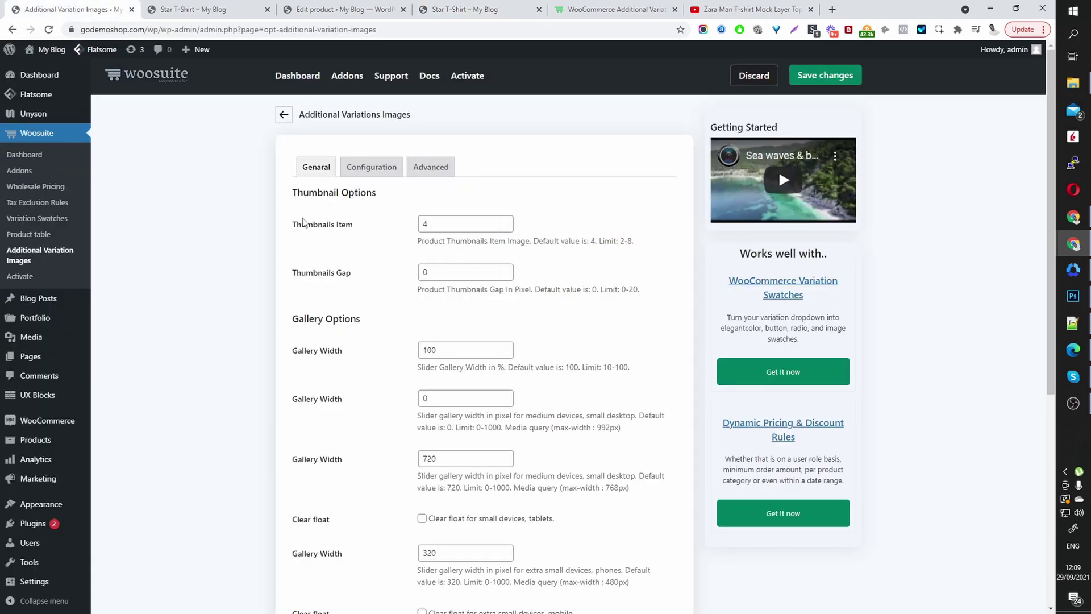
drag(449, 224, 424, 221)
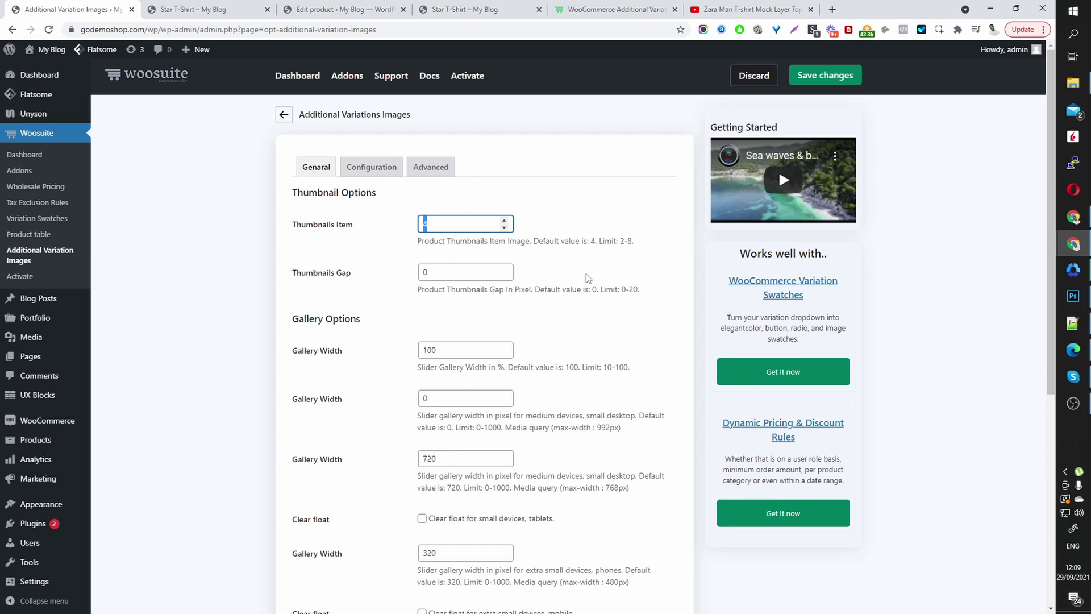
scroll(562, 276, down, 2)
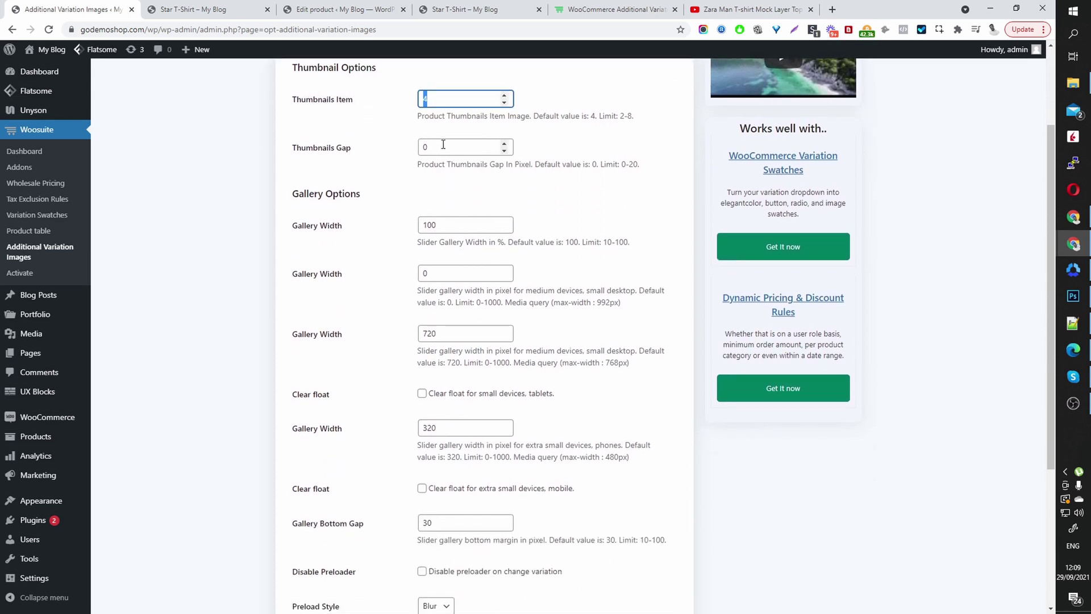
key(Tab)
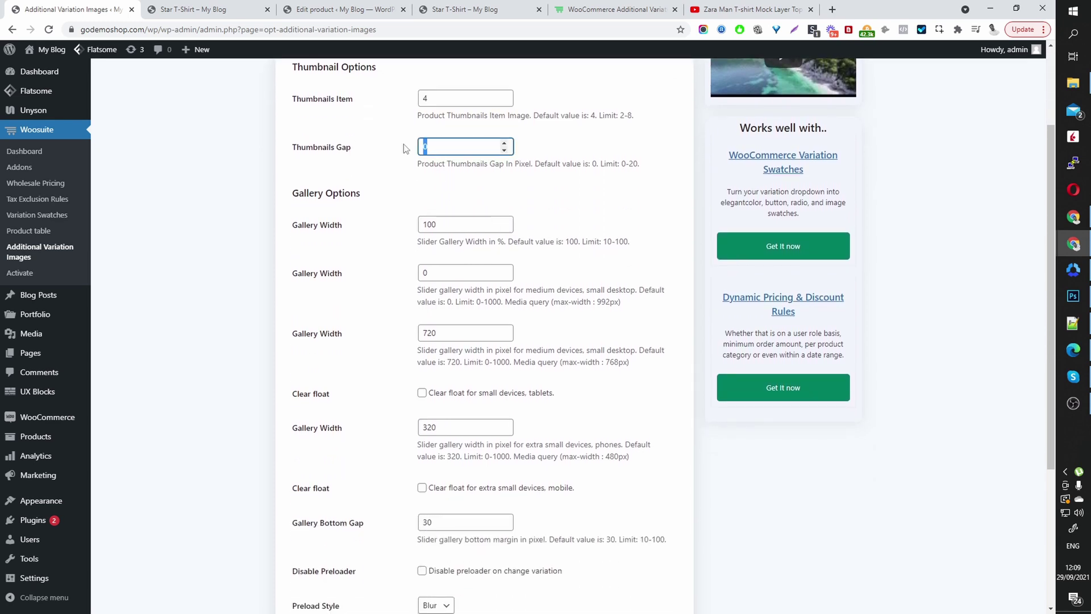
Look over the Star T-Shirt product page gallery again.
click(238, 10)
scroll(534, 223, down, 6)
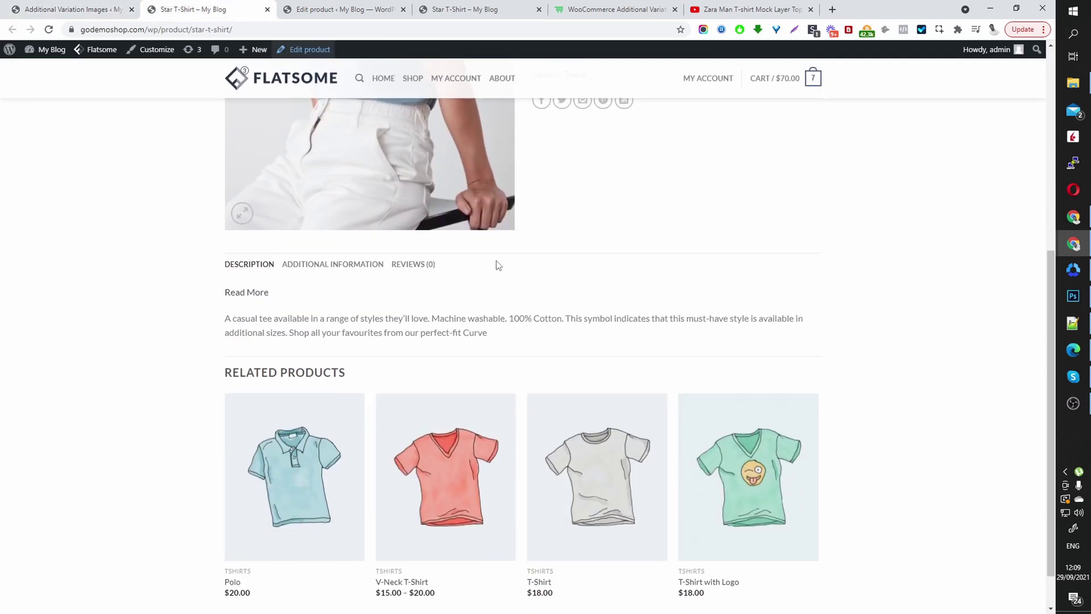
scroll(496, 265, up, 5)
click(449, 9)
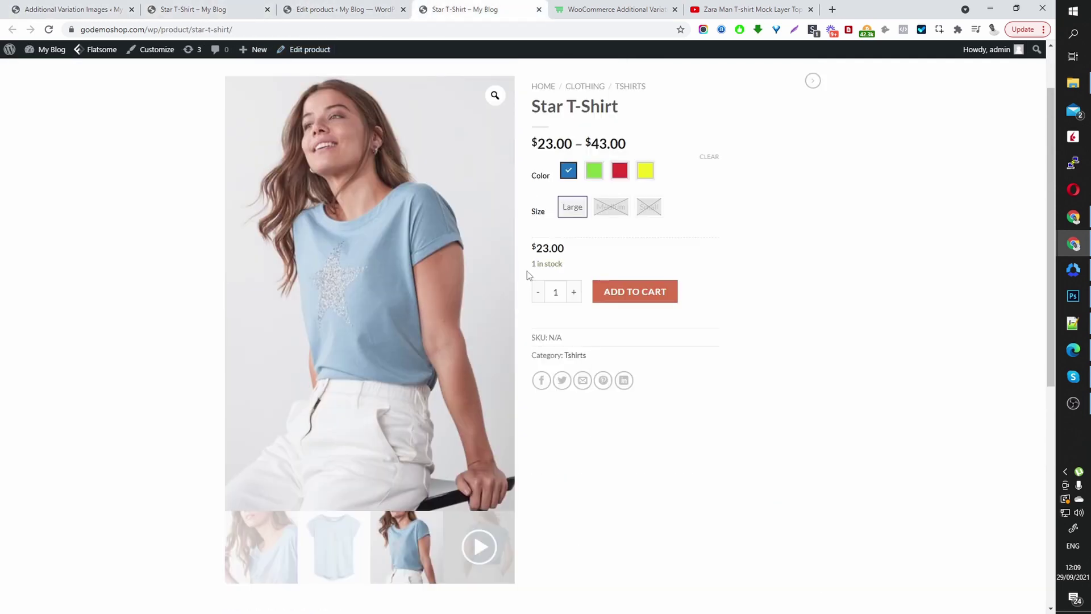
scroll(527, 273, down, 3)
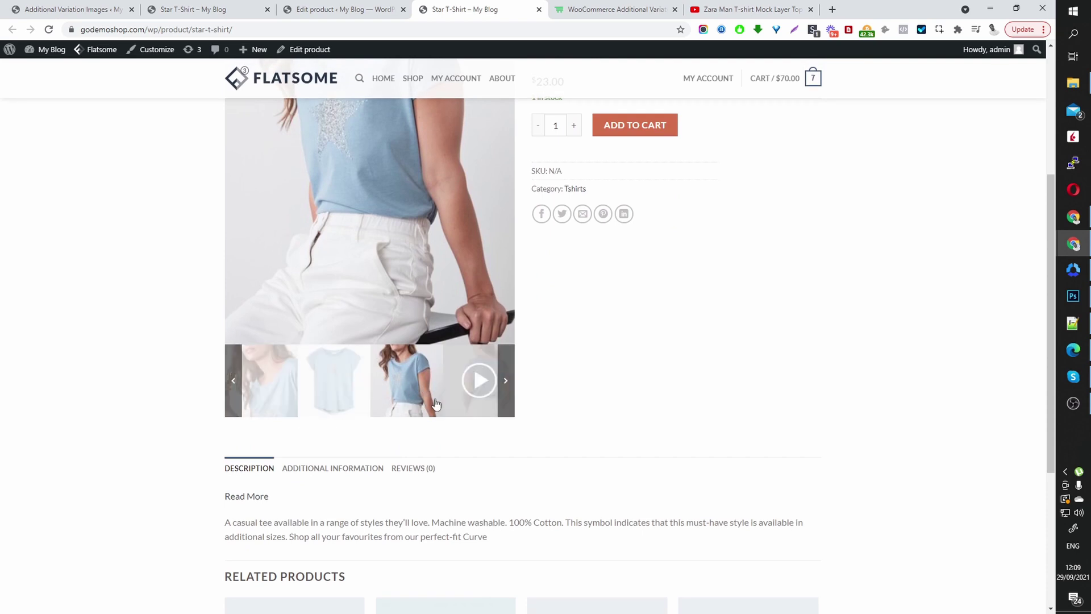
Review the remaining gallery width and gap settings and save the changes.
click(80, 6)
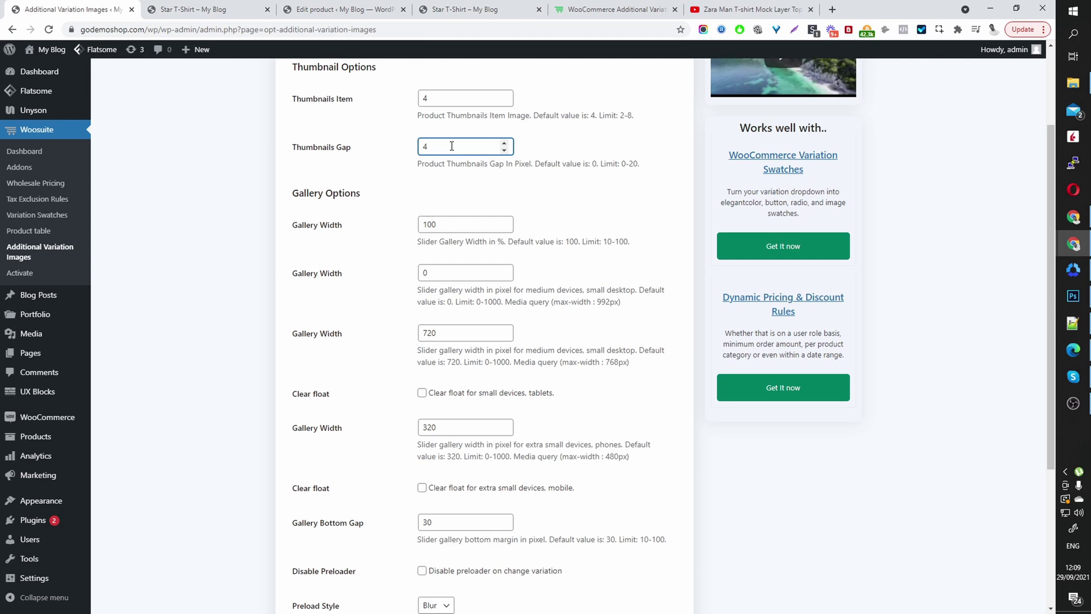
scroll(472, 275, down, 2)
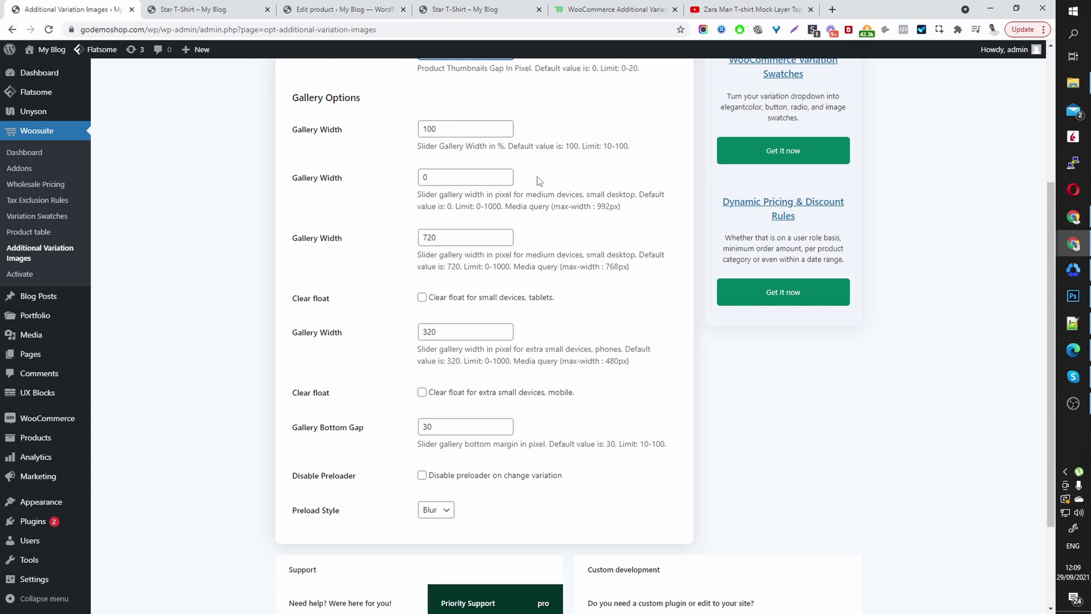
scroll(528, 205, down, 2)
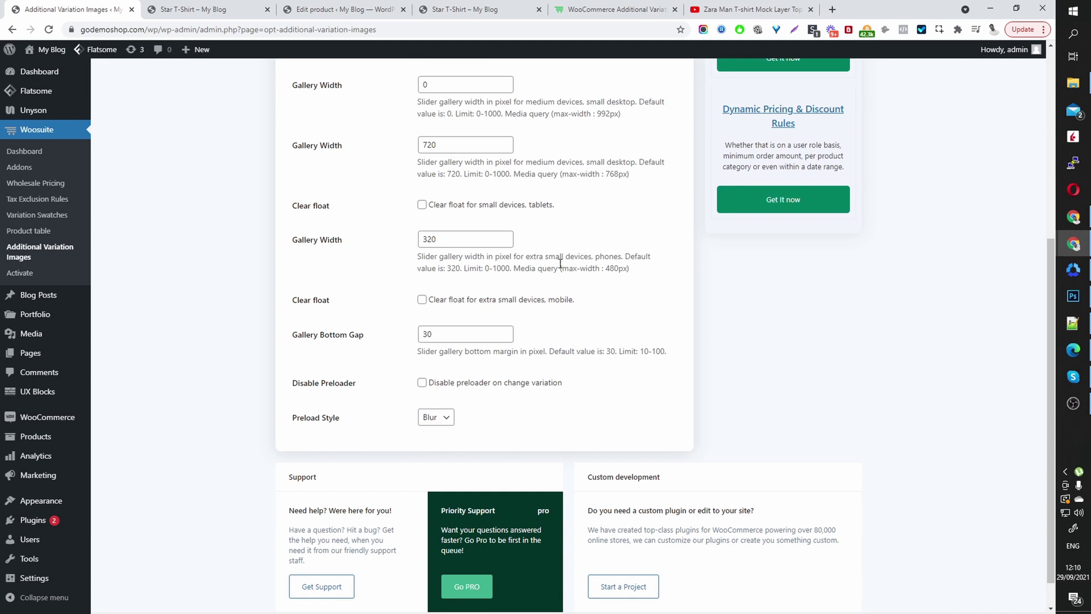
scroll(477, 295, down, 1)
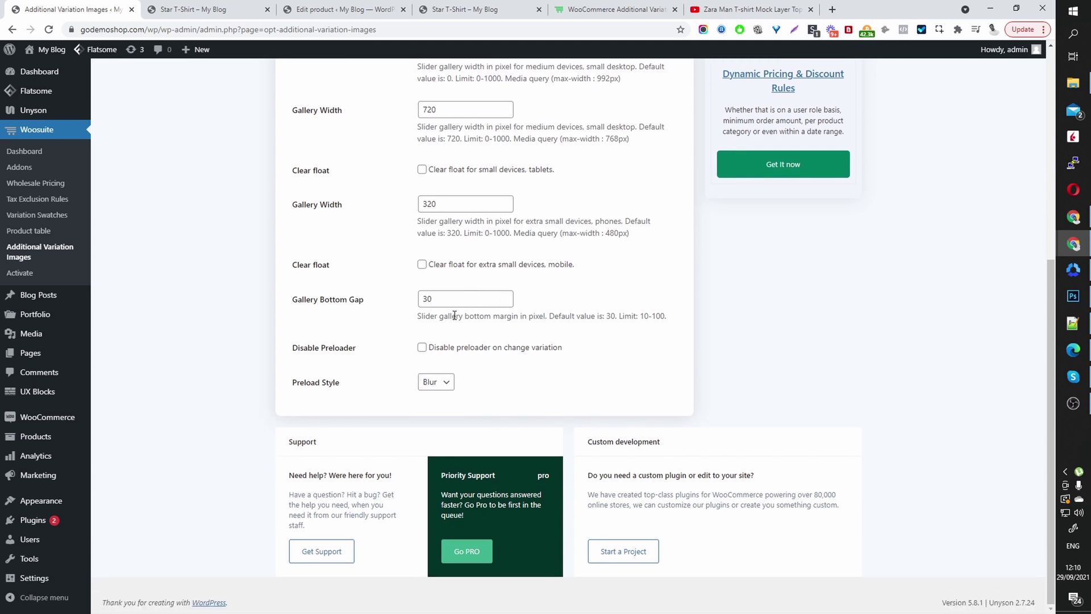
scroll(480, 326, up, 4)
scroll(481, 323, down, 4)
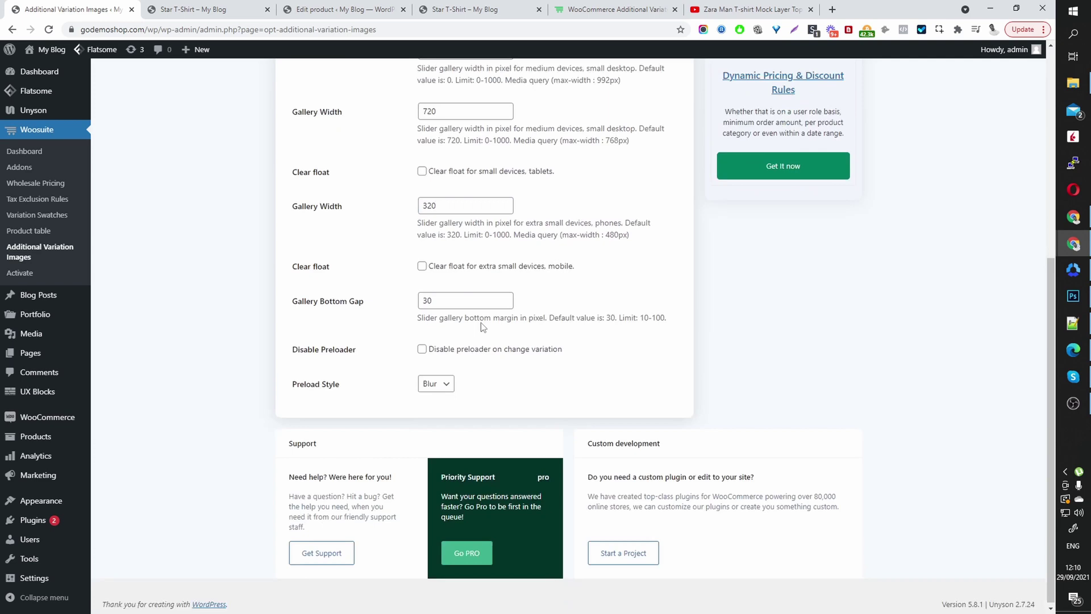
scroll(481, 322, up, 5)
scroll(484, 321, up, 3)
click(825, 75)
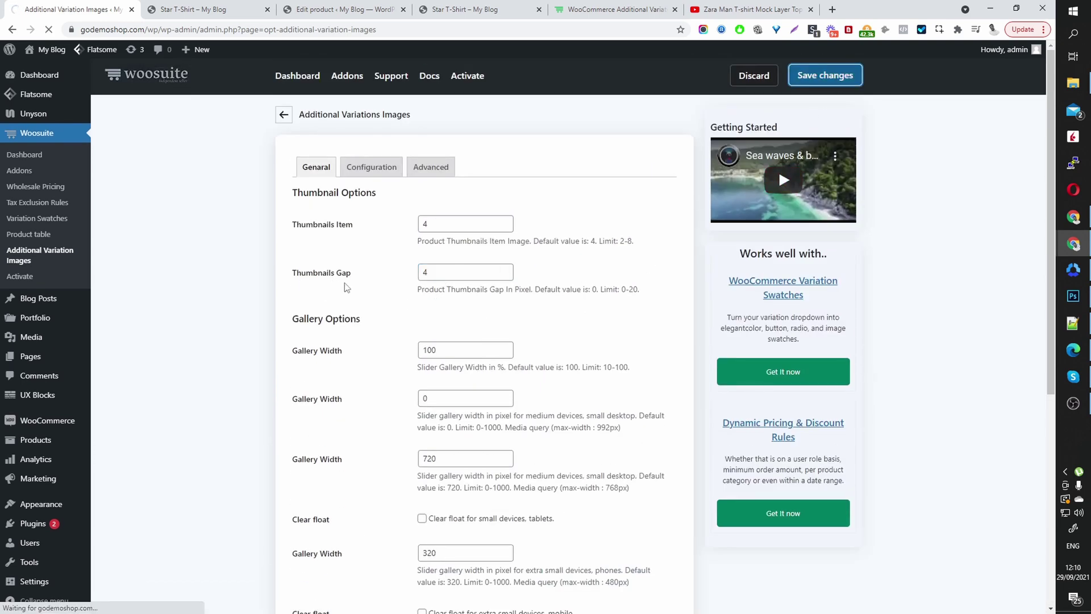
click(204, 9)
key(ctrl+w)
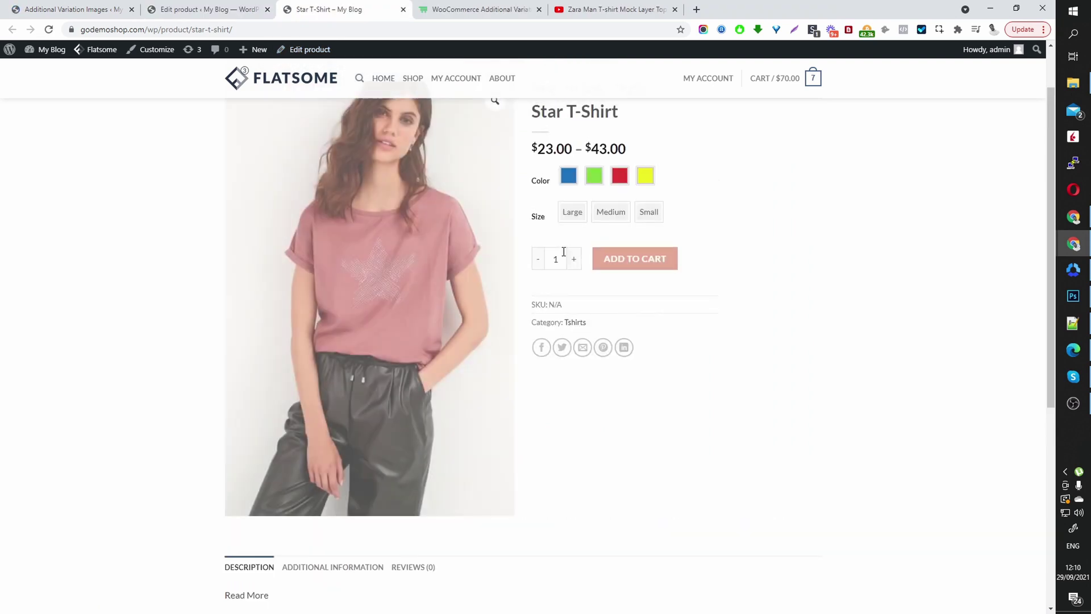
click(569, 176)
click(575, 218)
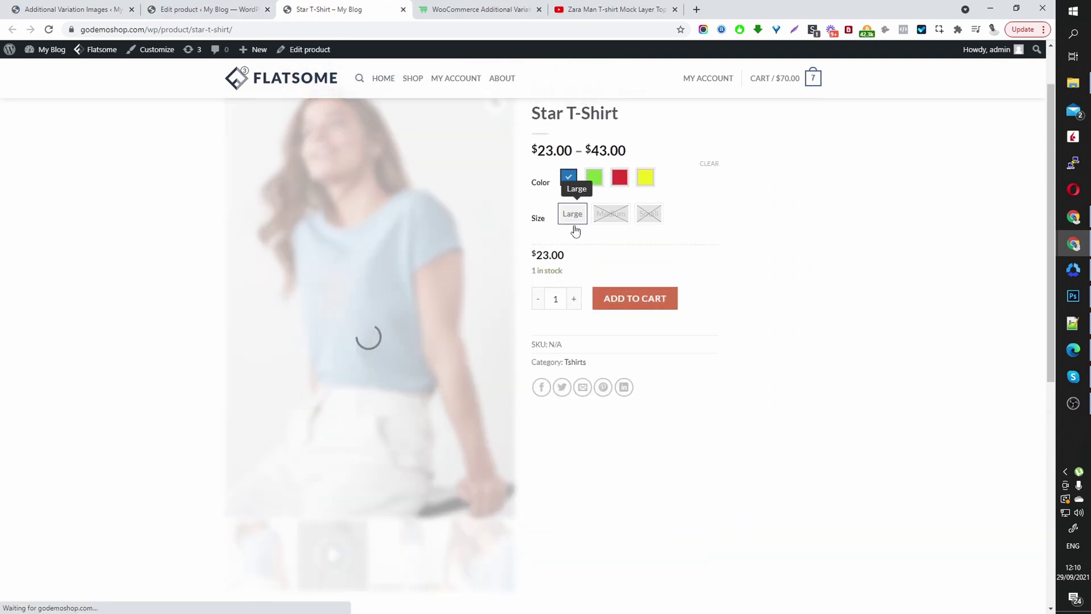
scroll(567, 236, down, 3)
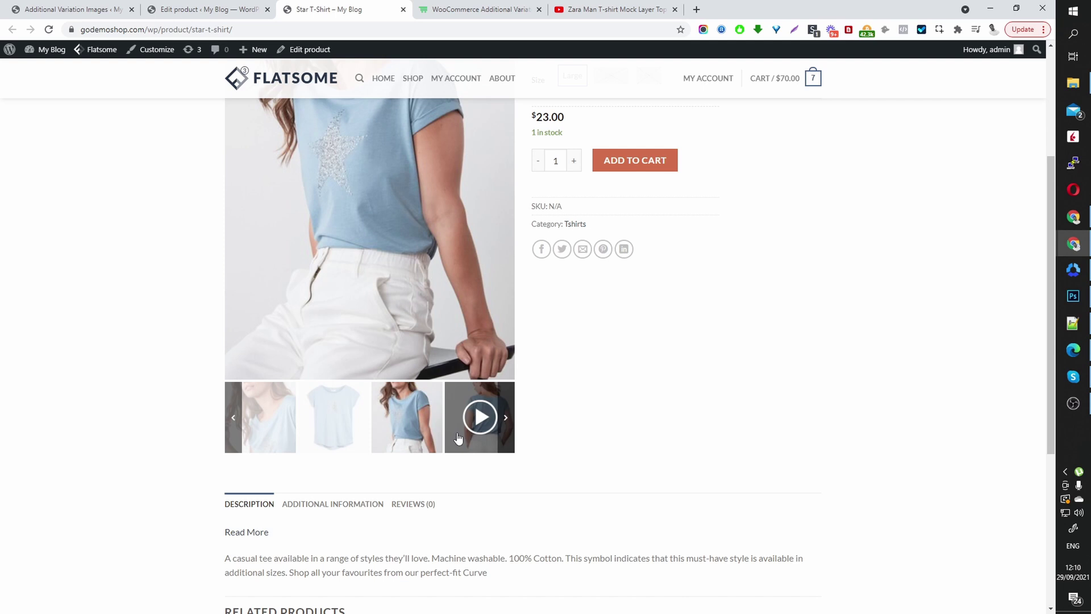
click(121, 11)
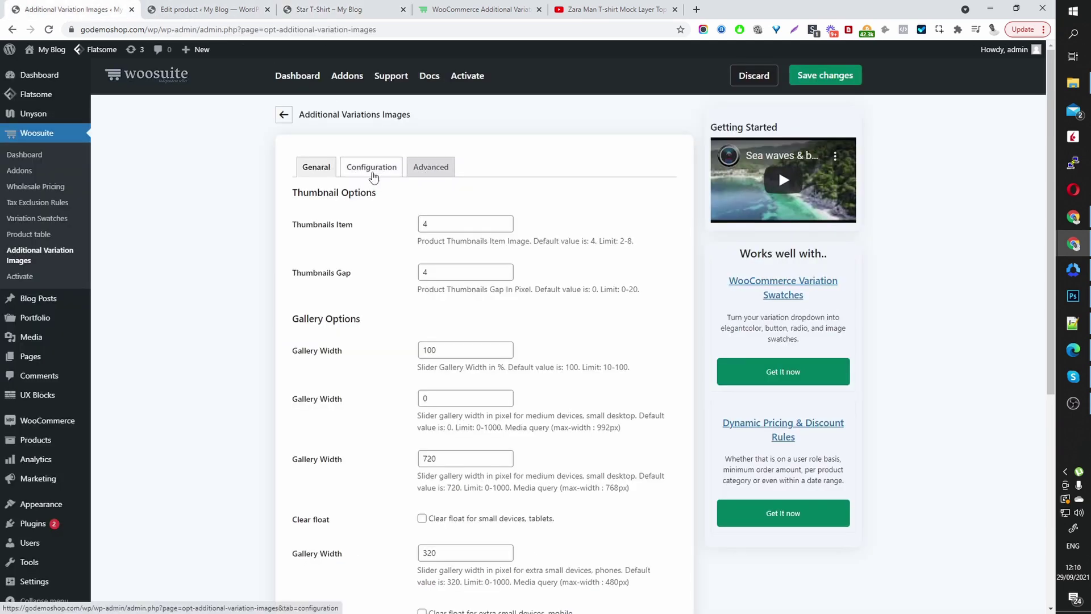
Open the Configuration tab and flip through the Star T-Shirt gallery slides for reference.
click(373, 170)
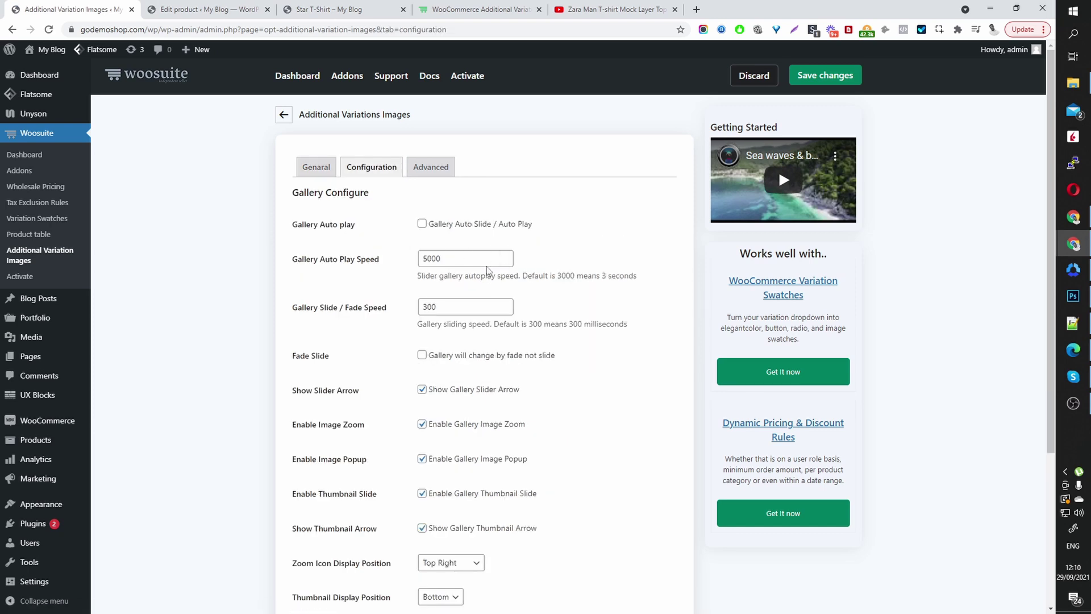
scroll(457, 289, down, 3)
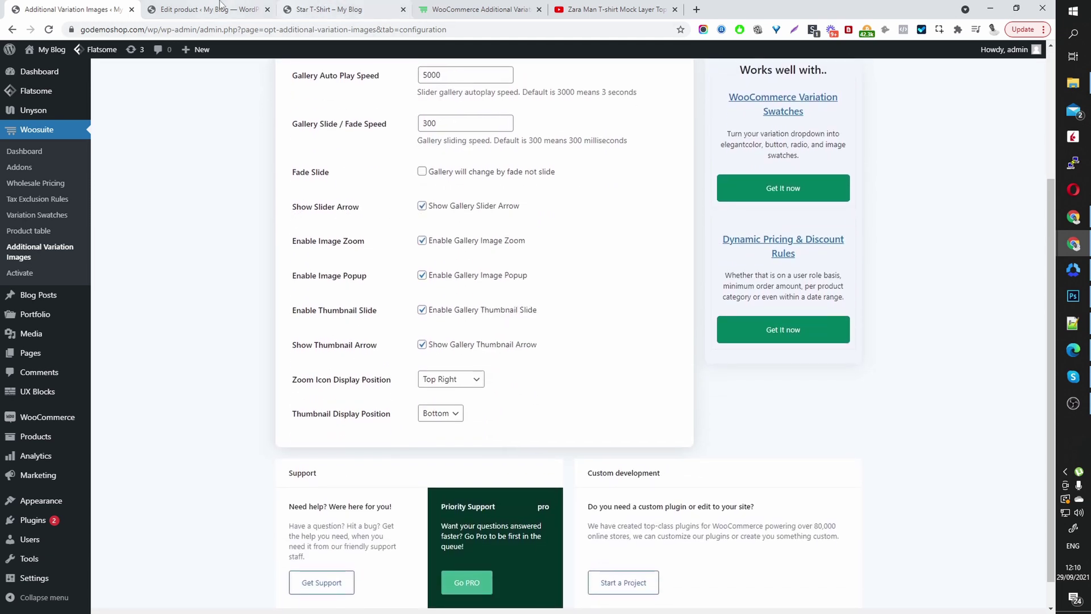
click(327, 9)
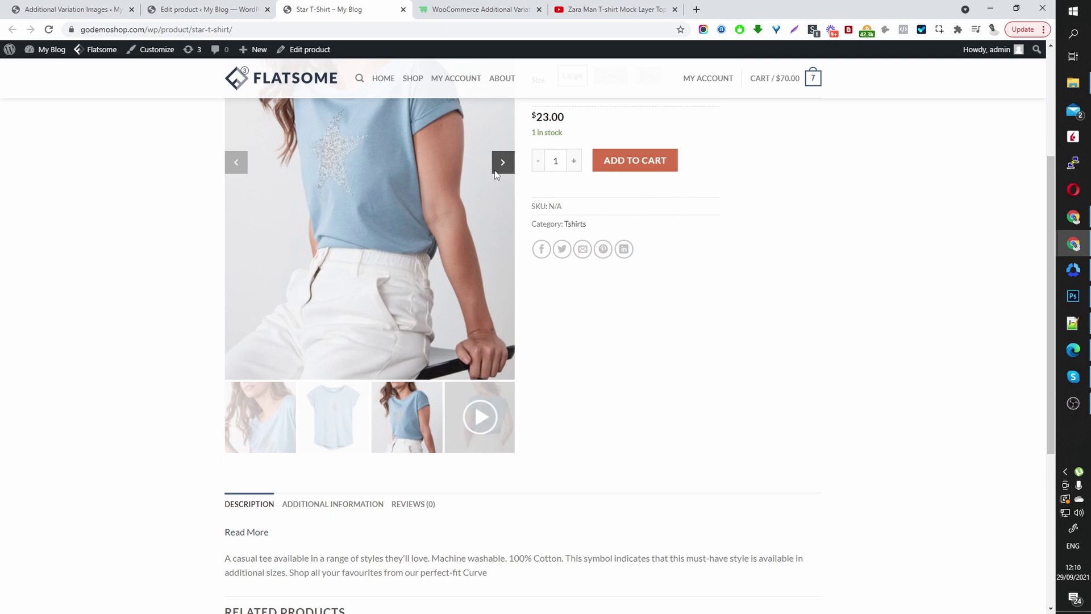
click(502, 165)
click(503, 164)
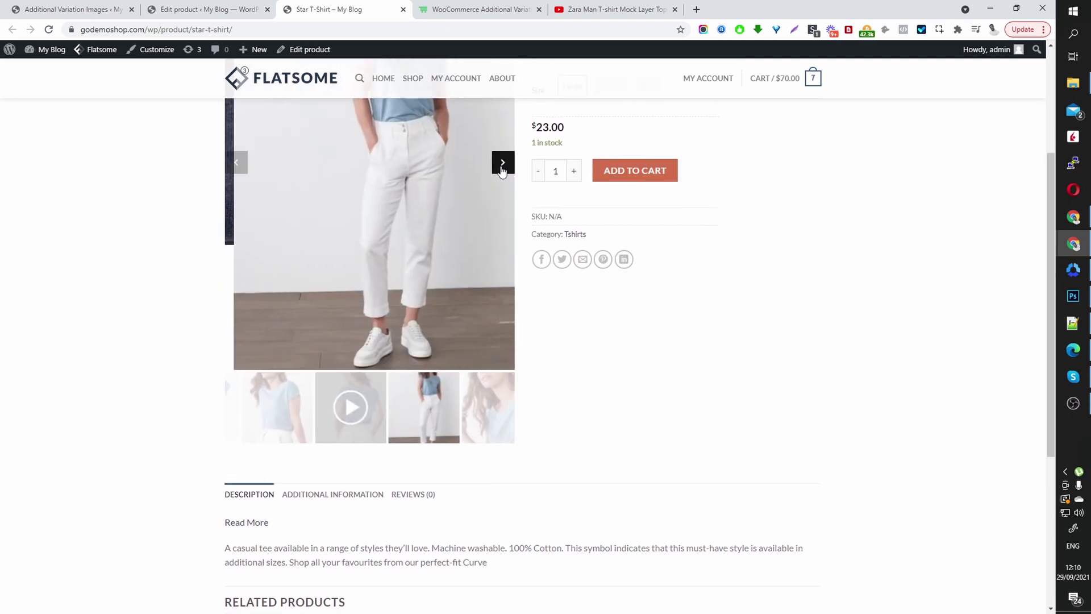
Set Thumbnail Display Position to Left and save the configuration.
click(71, 9)
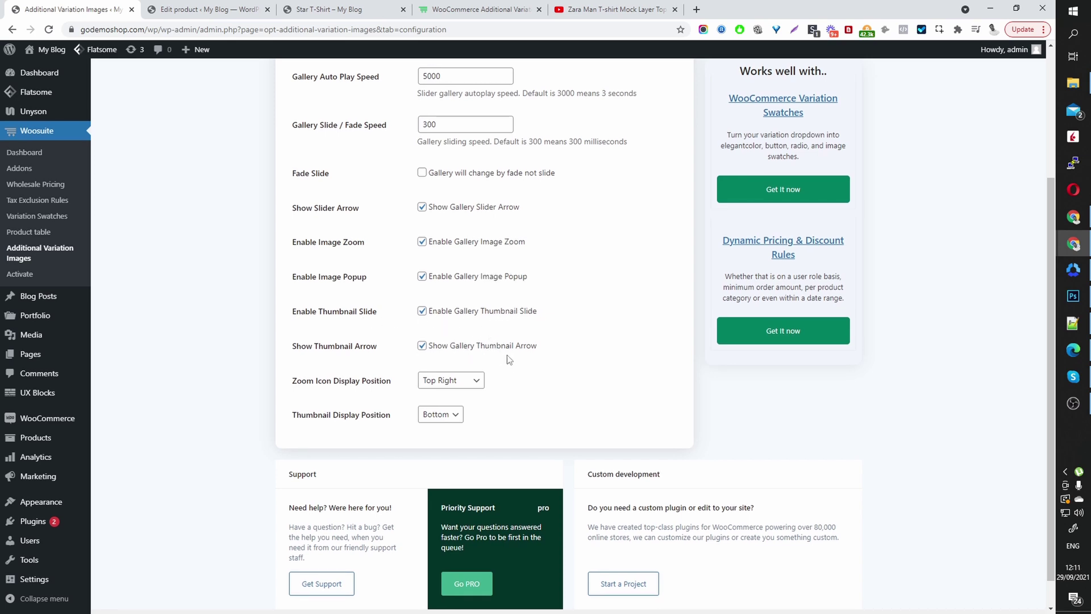
scroll(454, 415, down, 1)
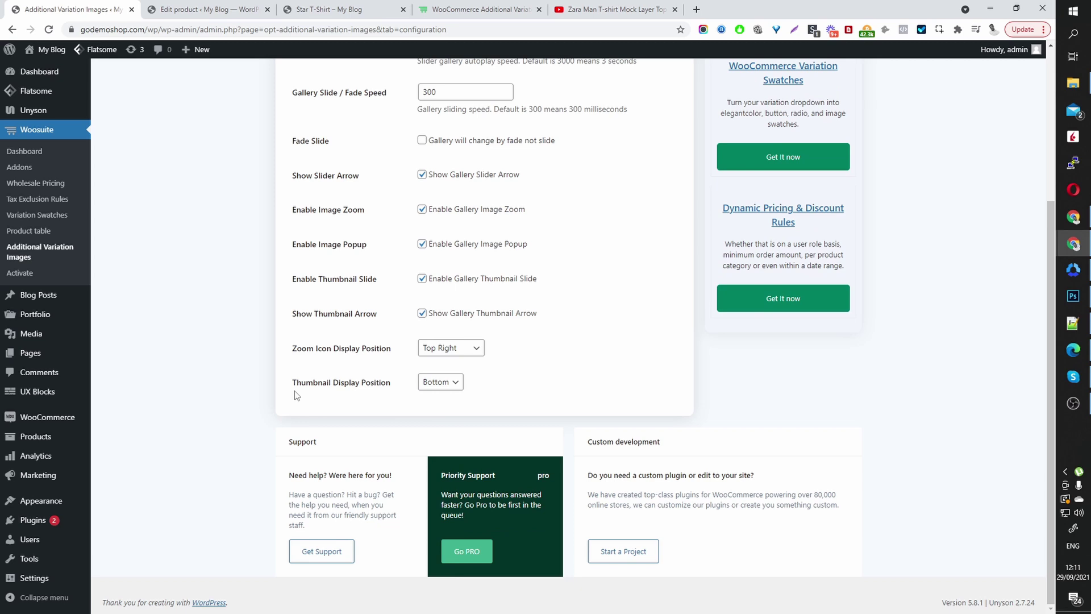
click(439, 389)
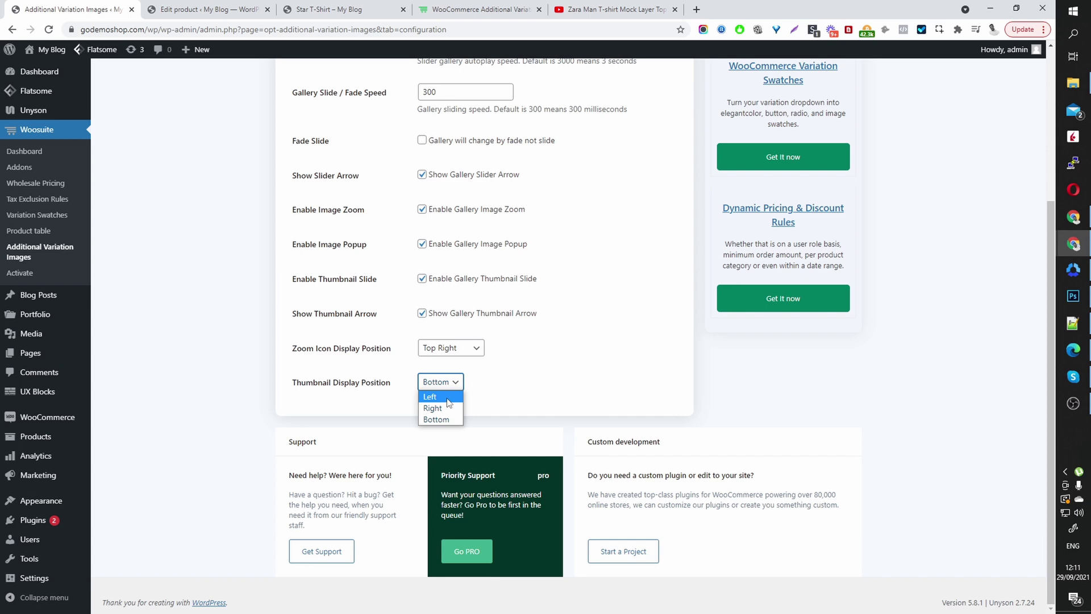
scroll(602, 358, up, 4)
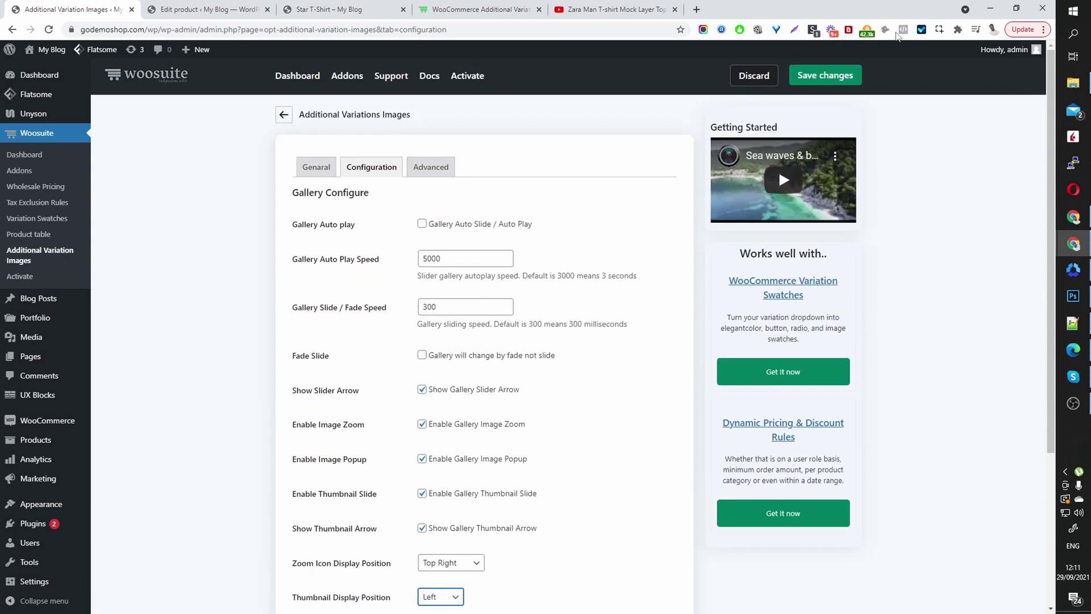
click(825, 75)
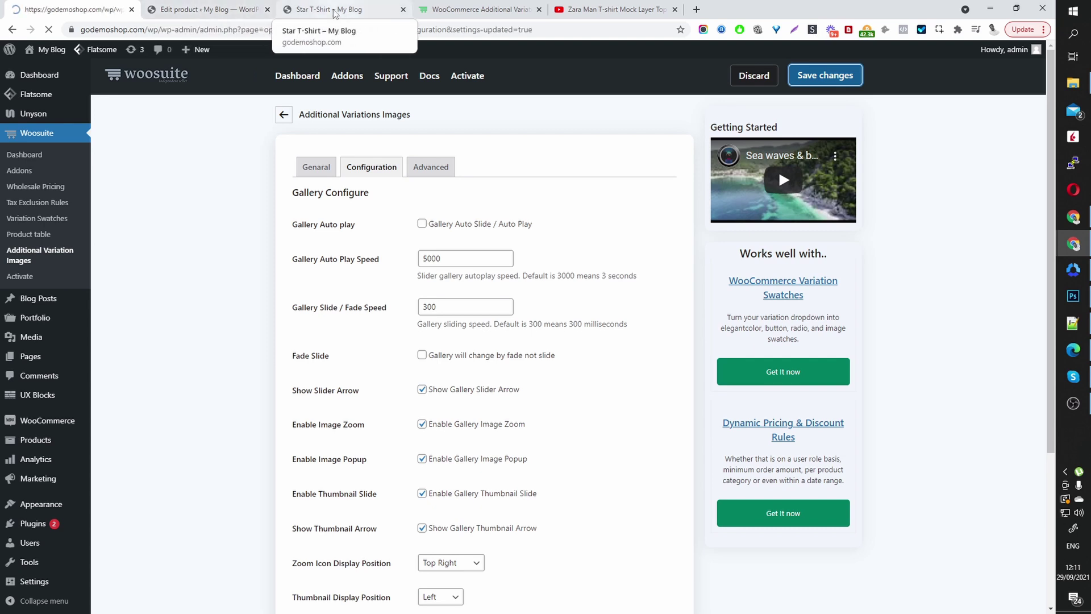
click(313, 10)
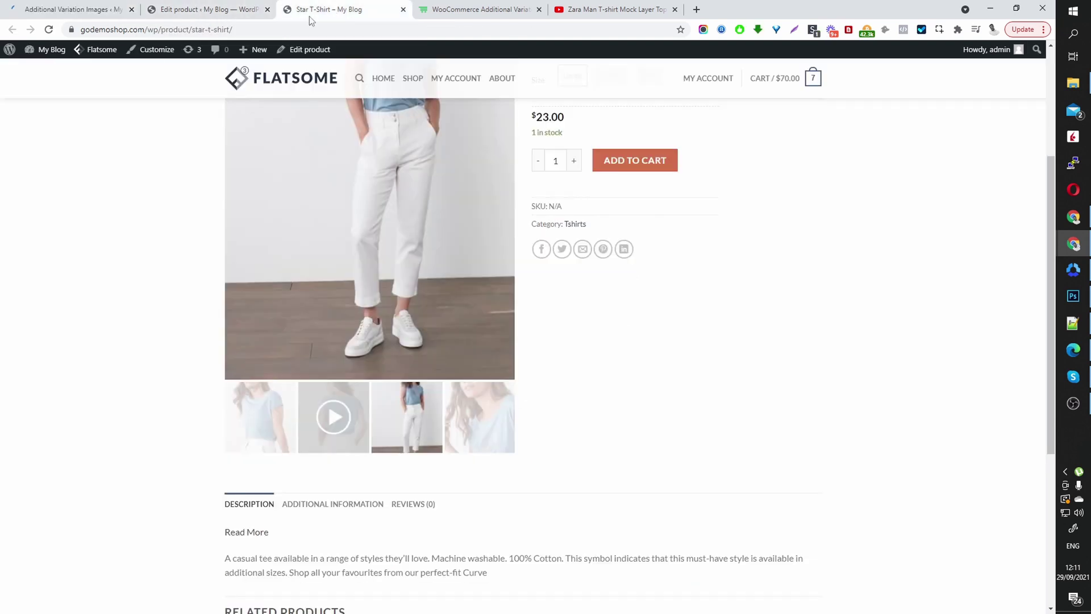
click(49, 32)
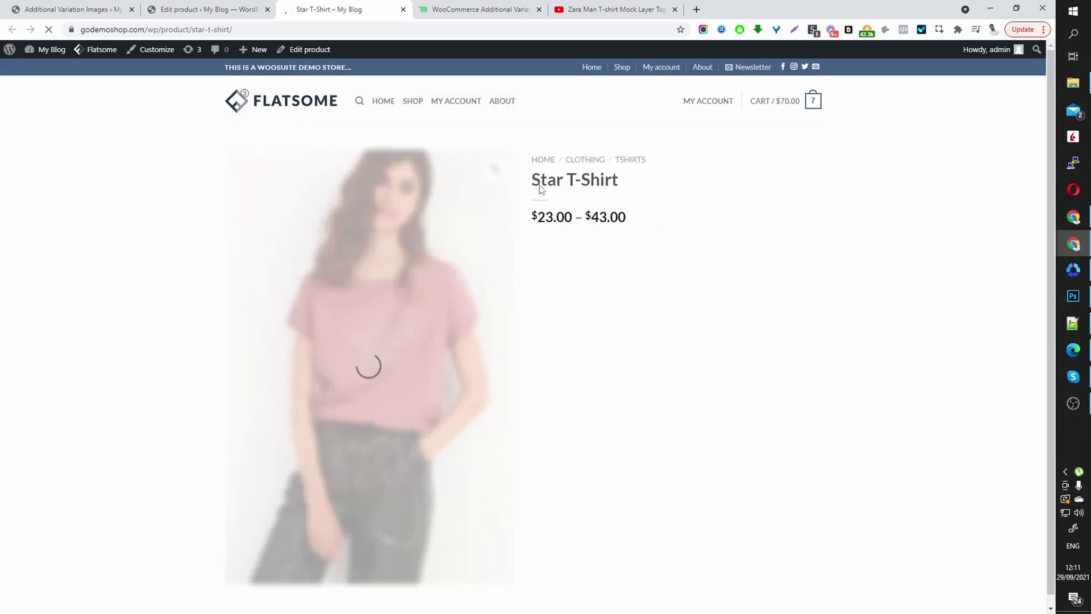
scroll(548, 187, down, 2)
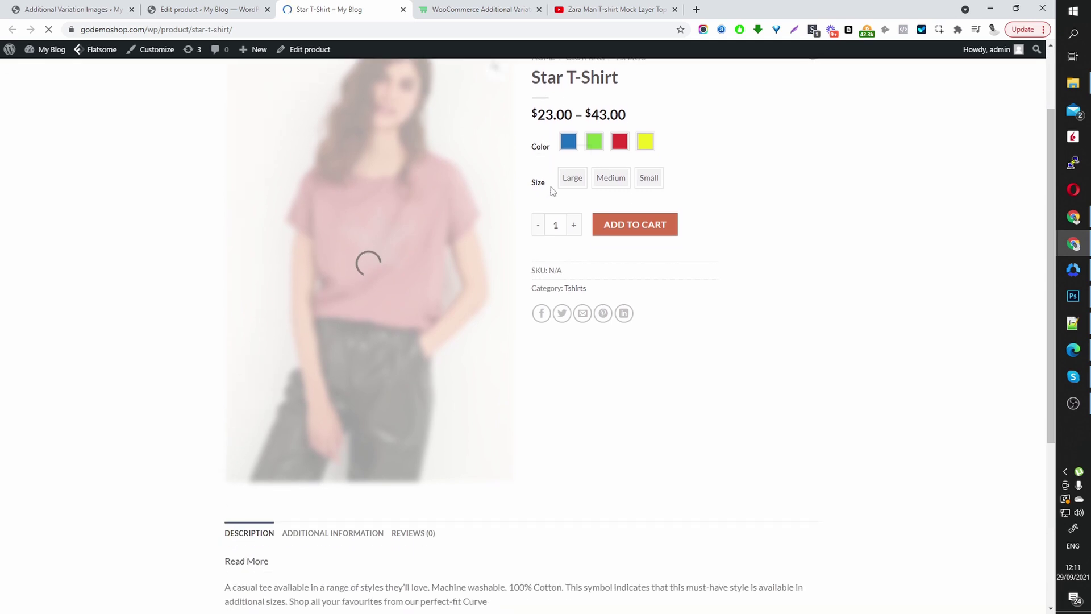
click(569, 141)
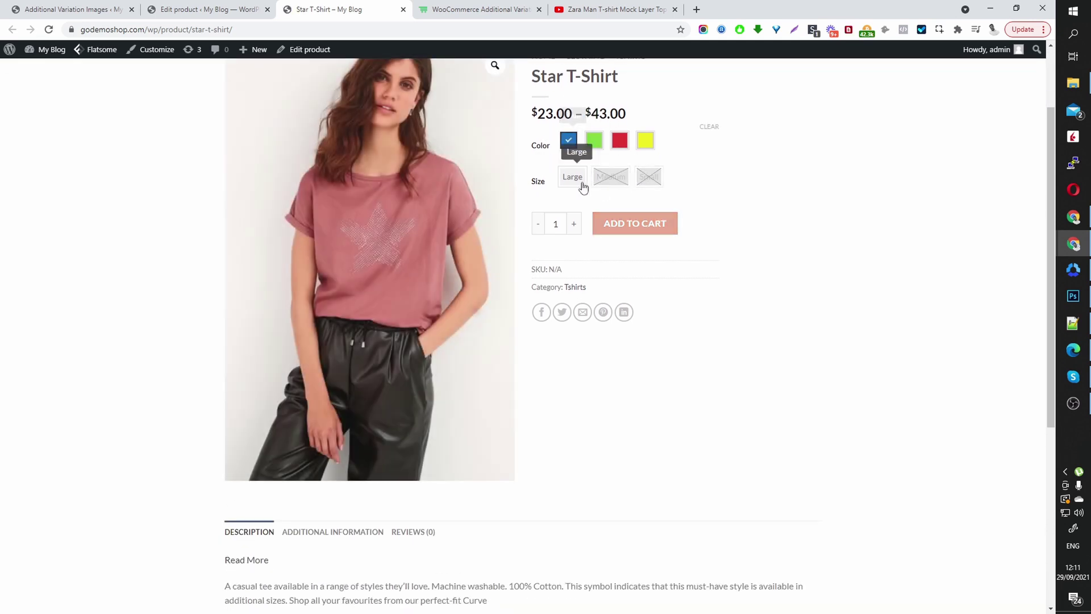
click(572, 181)
scroll(320, 285, up, 2)
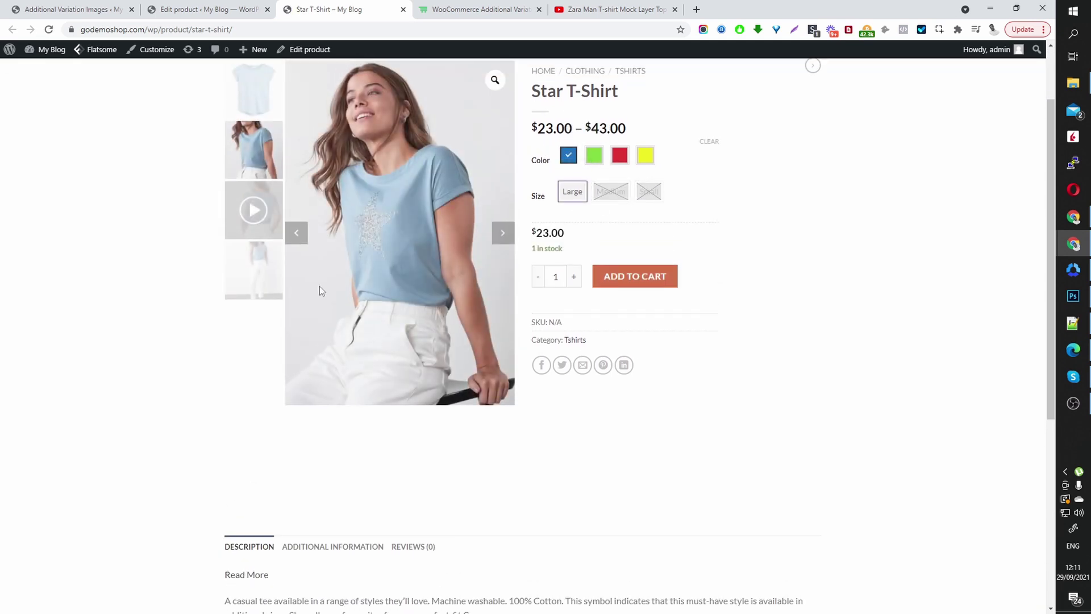
mouse_move(273, 265)
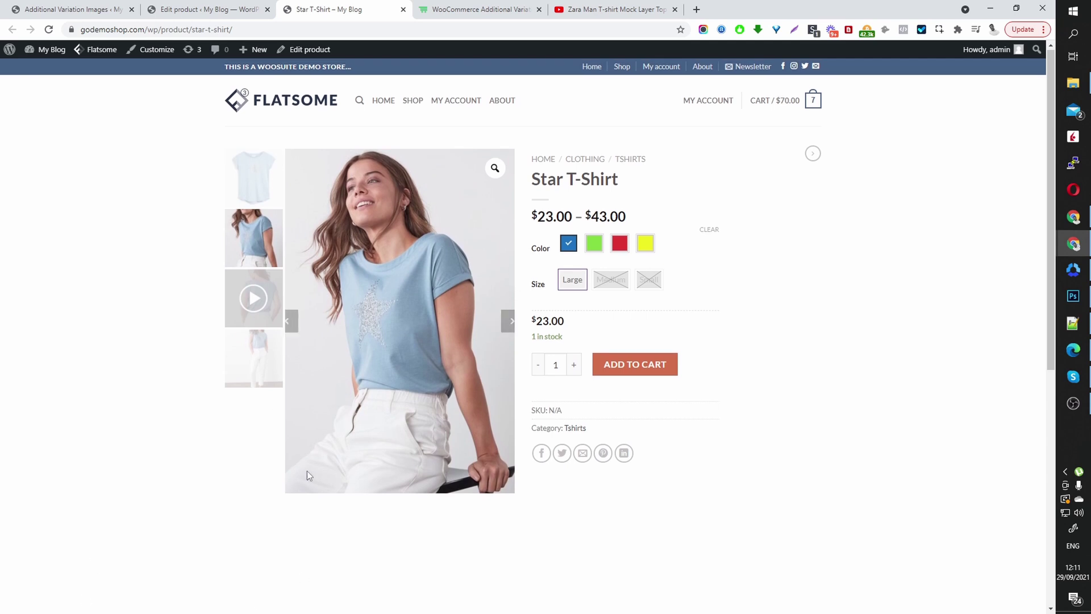
Show the Advanced tab with Thumbnails Image Width 100 and no disabled product types.
click(62, 7)
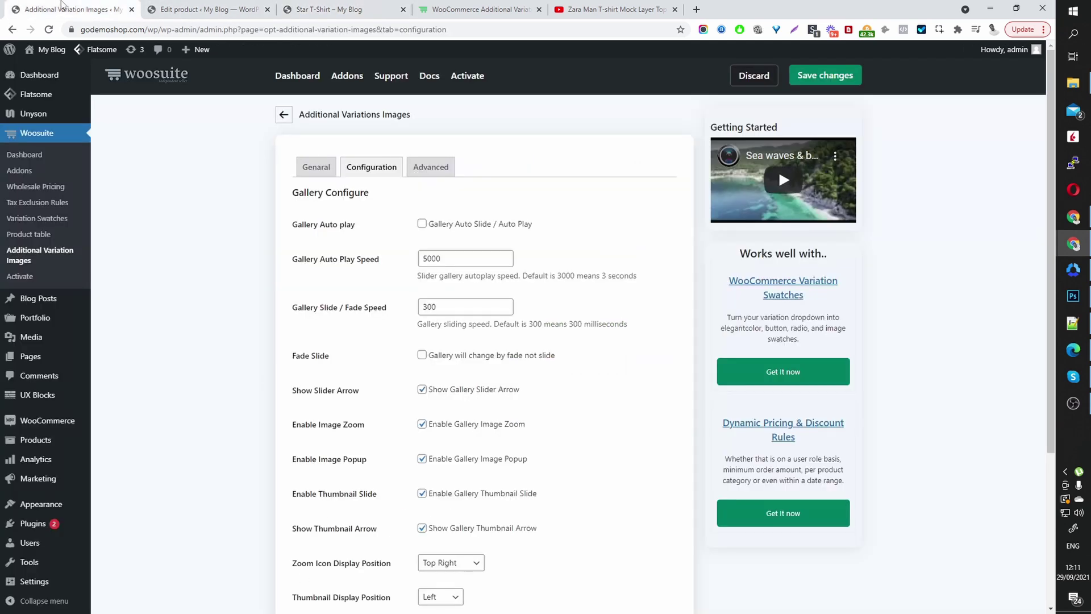
click(432, 167)
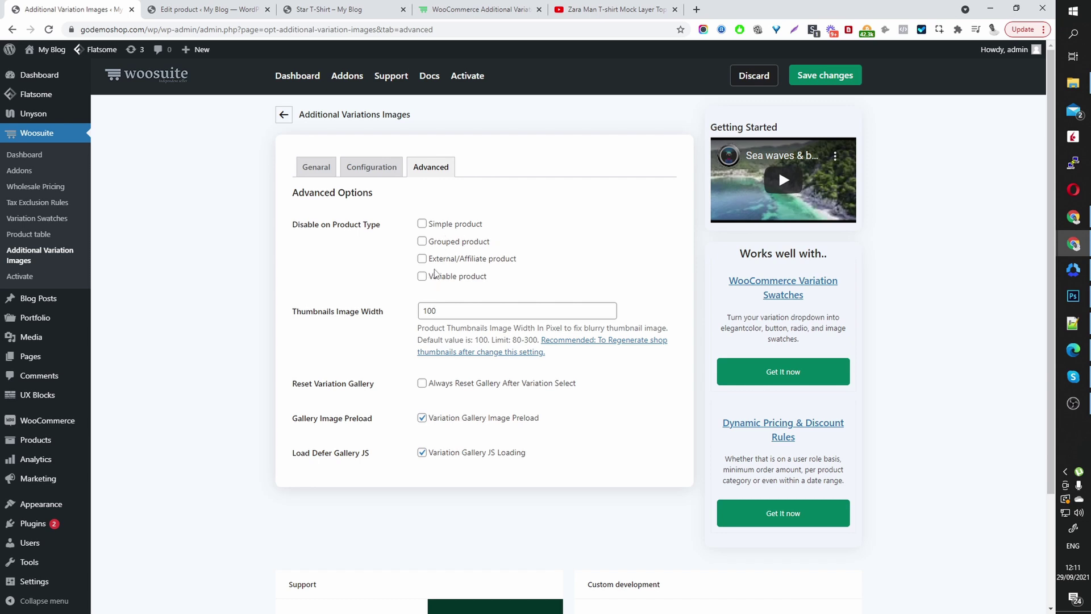
scroll(519, 294, down, 2)
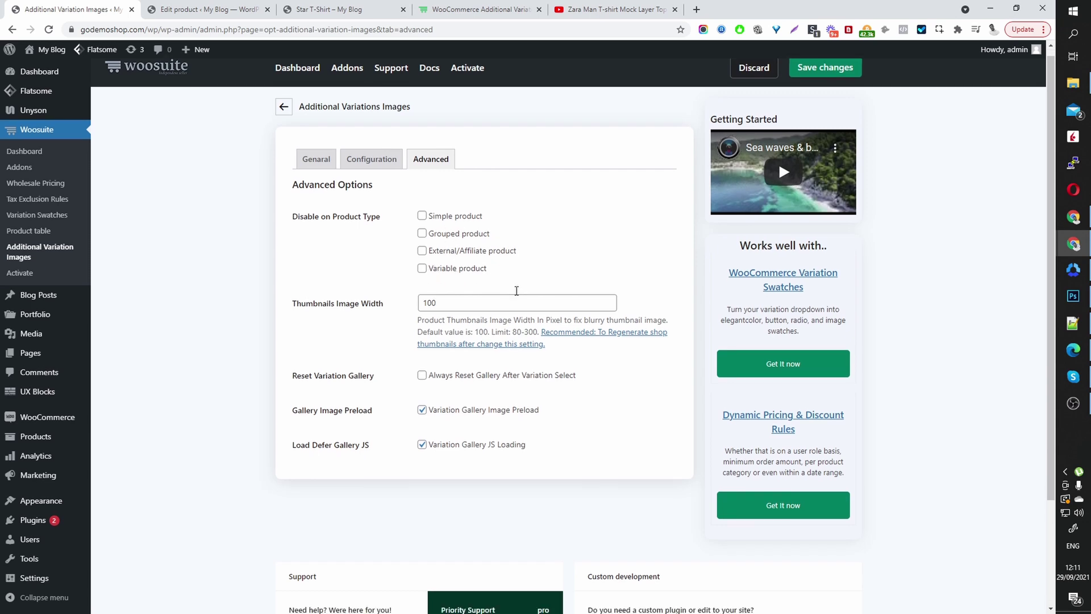